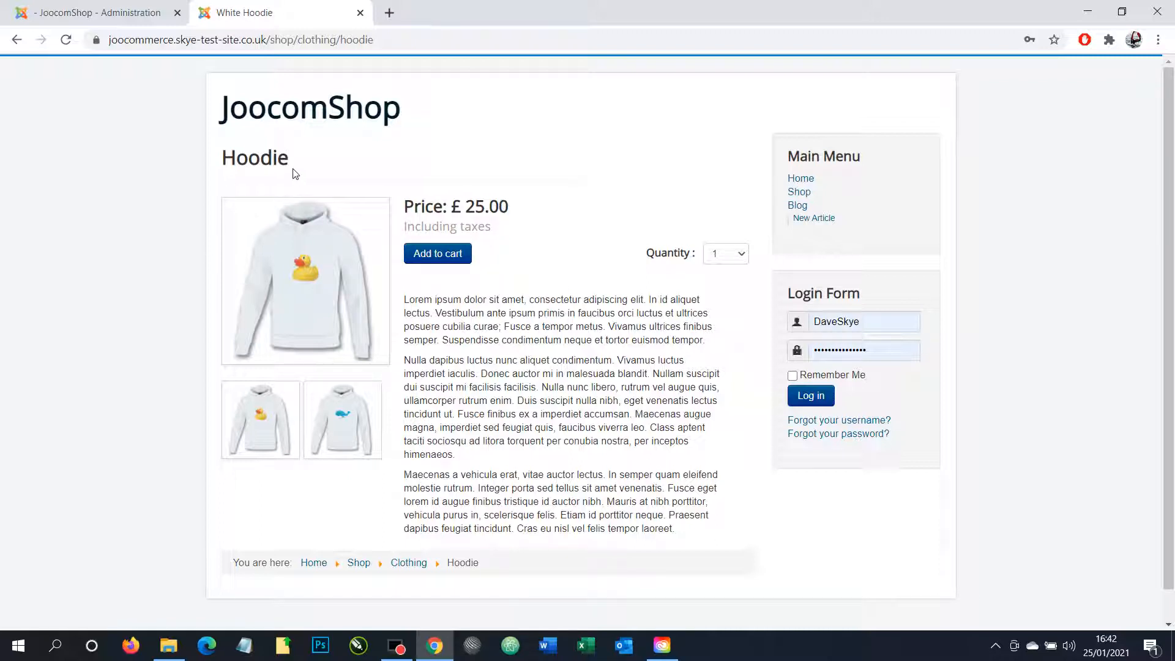
View the enlarged hoodie product images on the store page through to the whale design, and close the image viewer.
left_click(311, 268)
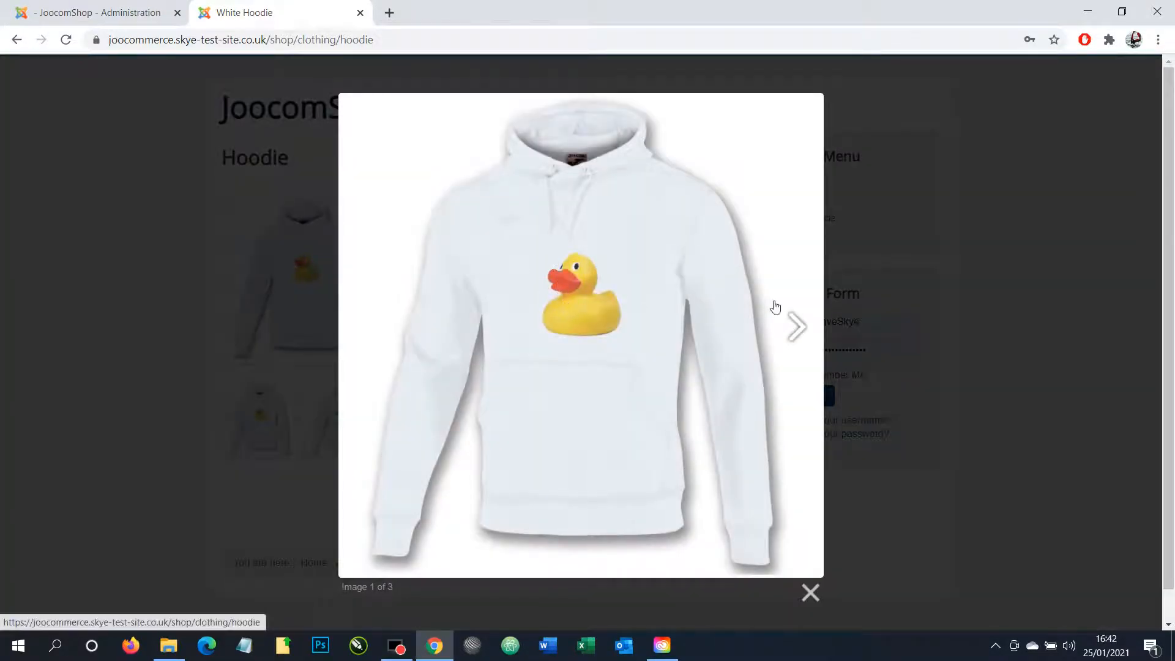
left_click(804, 324)
left_click(803, 323)
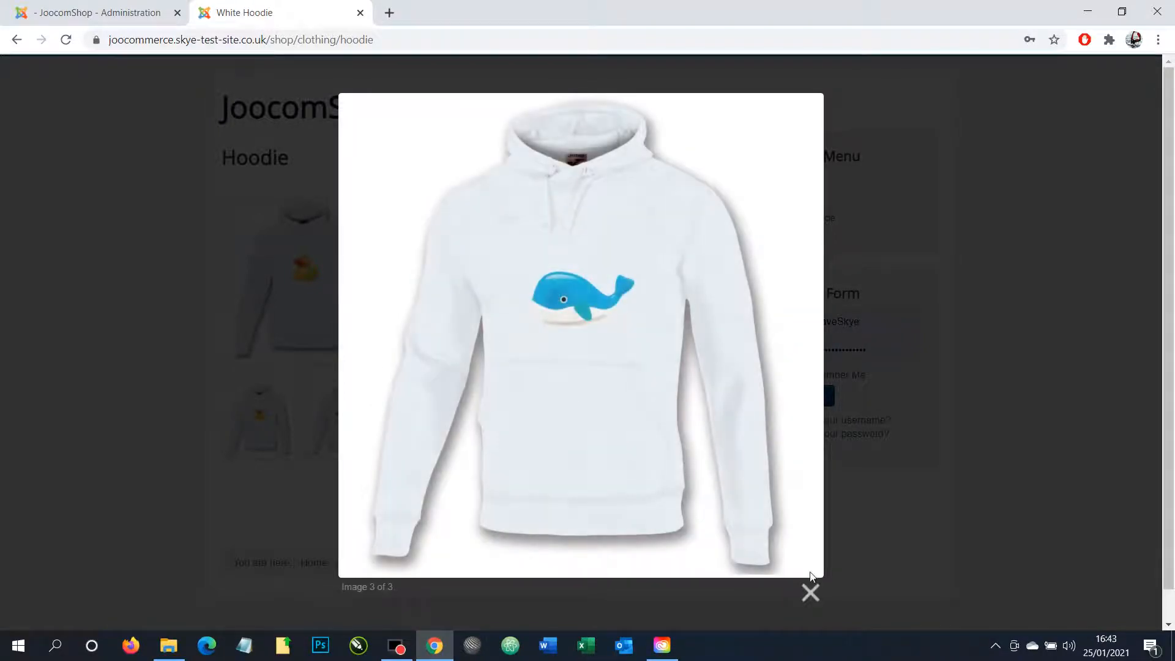
left_click(814, 594)
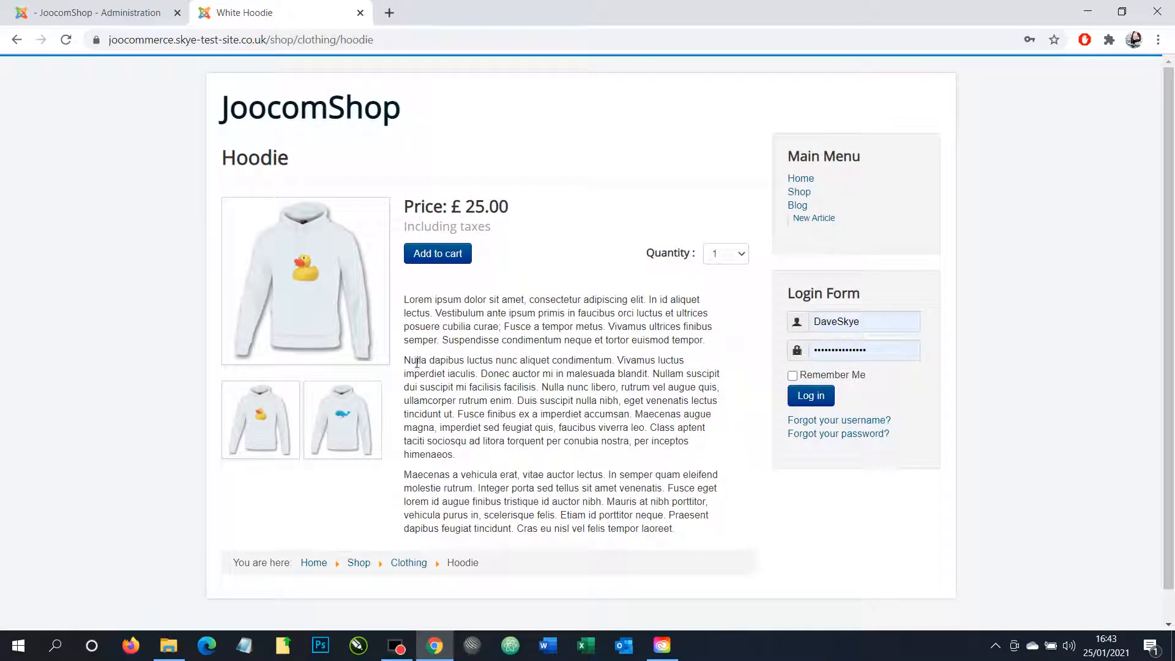
Open the Hoodie product for editing in the shop administration.
left_click(112, 15)
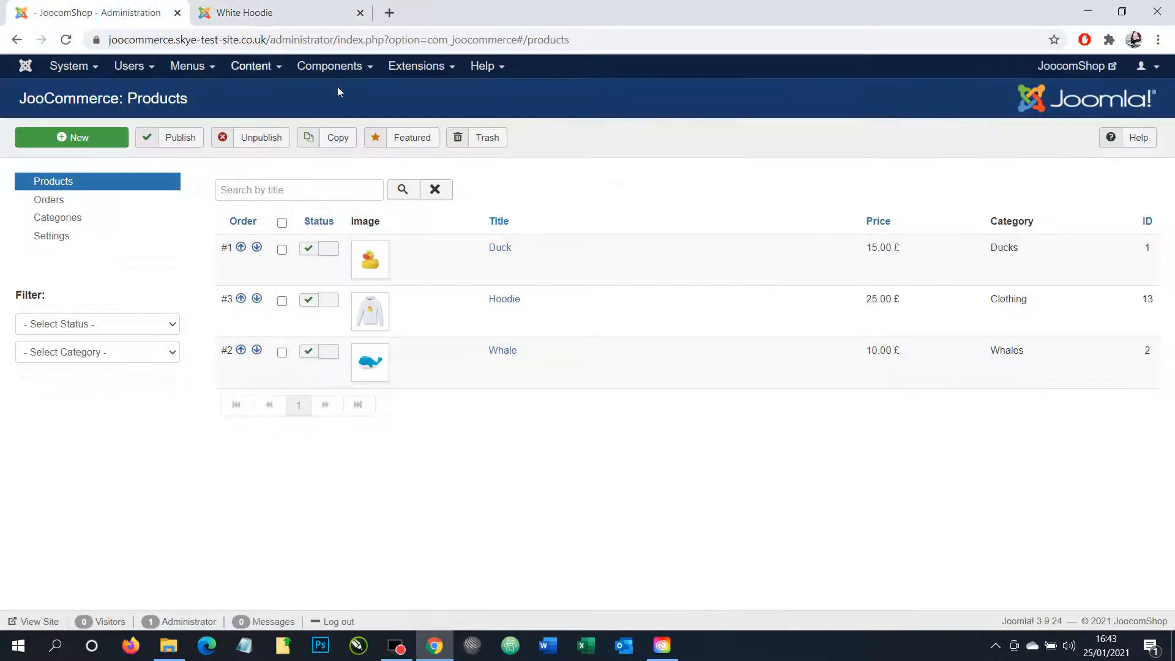
left_click(515, 303)
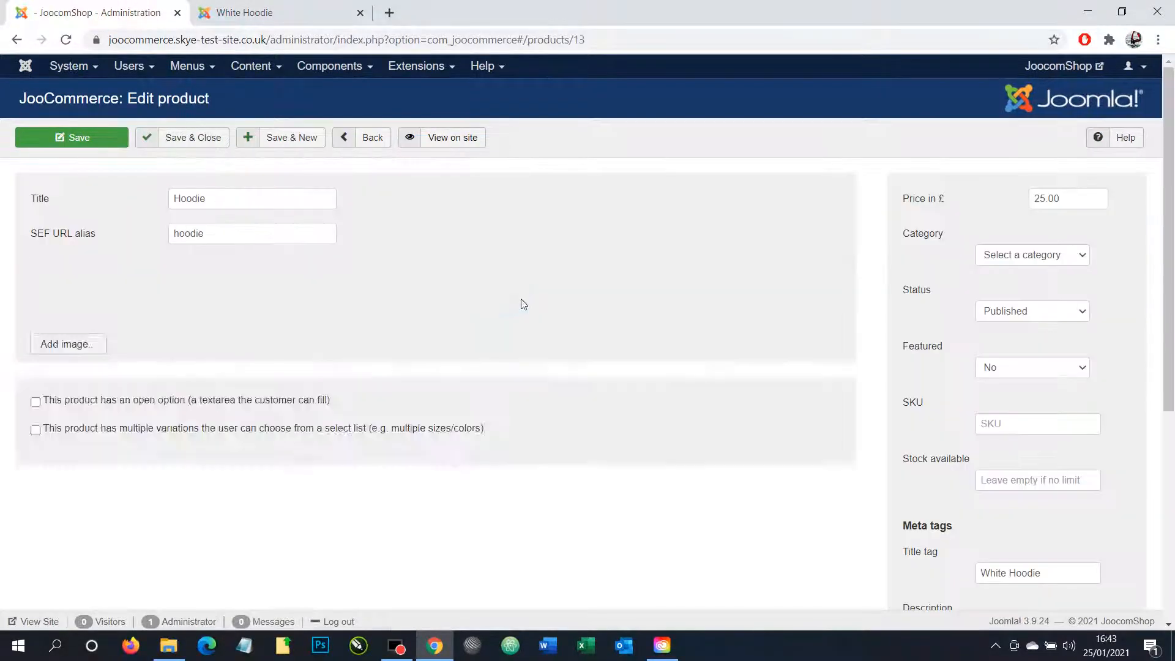
scroll(655, 239, "down", 6)
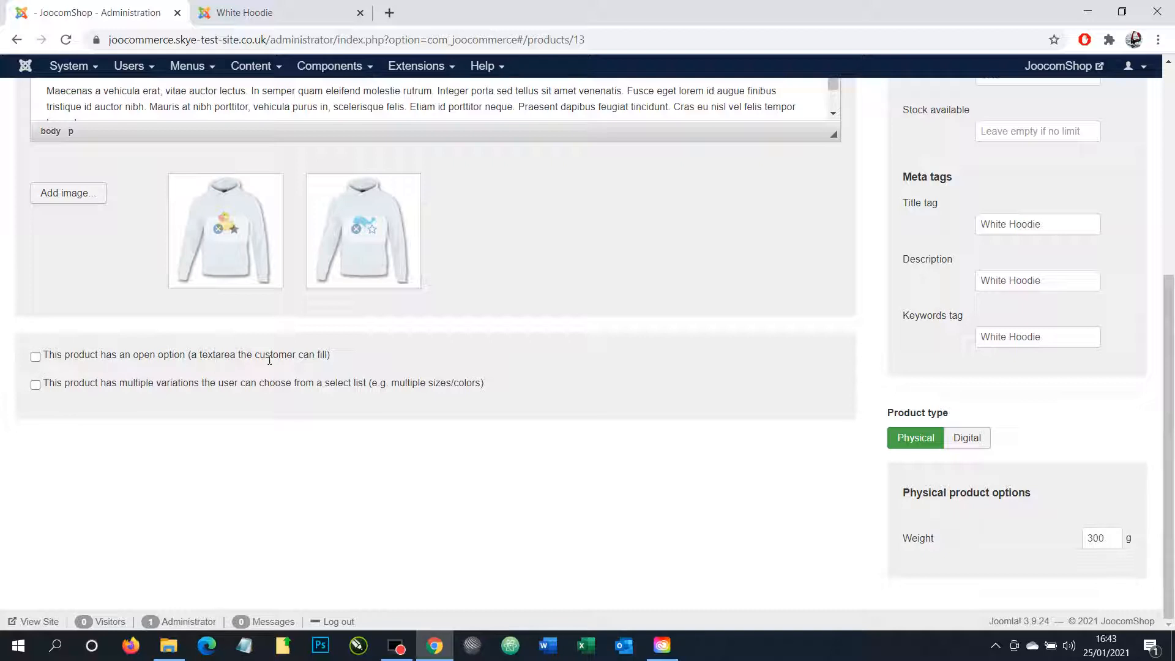
Enable a mandatory open text option with the instruction "Your Team Name" for the hoodie and save the product.
left_click(35, 356)
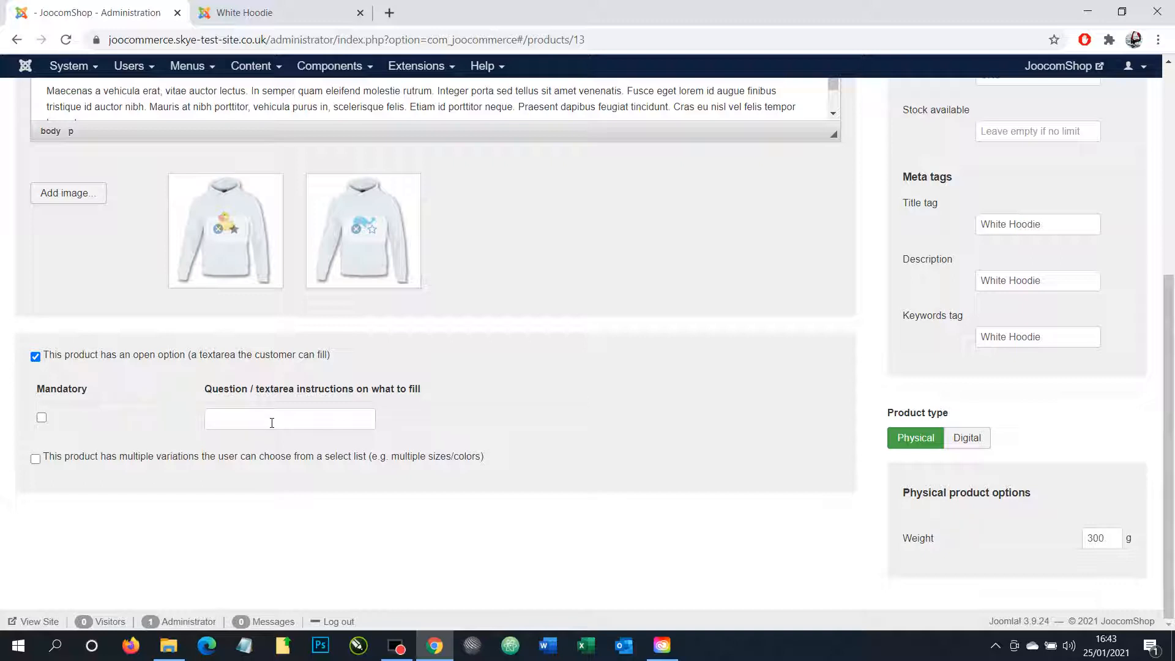
left_click(43, 419)
left_click(236, 419)
type("Your Tea")
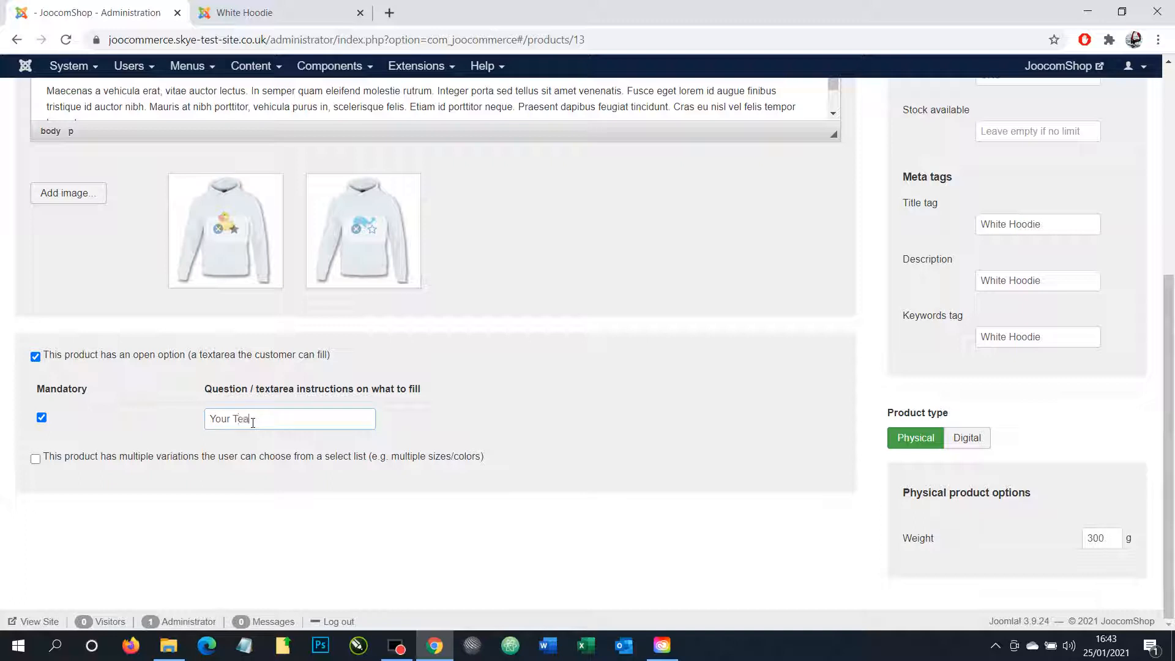
type("m Name")
scroll(266, 419, "up", 6)
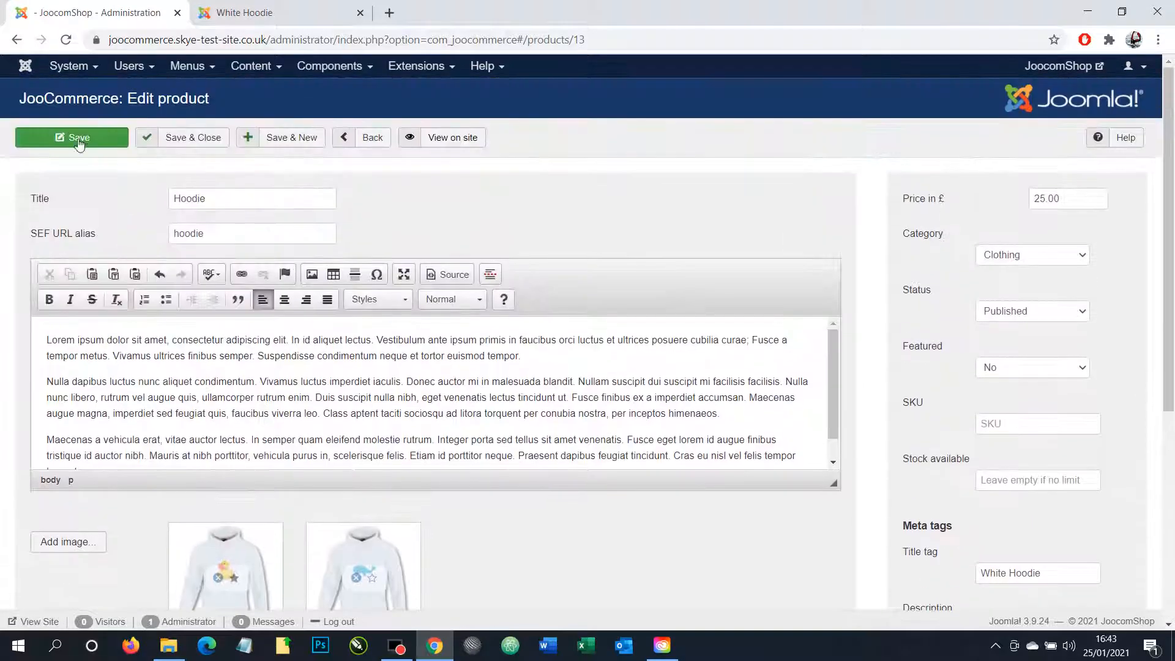
left_click(75, 140)
Reload the hoodie's store page and check the team name text field there.
left_click(257, 12)
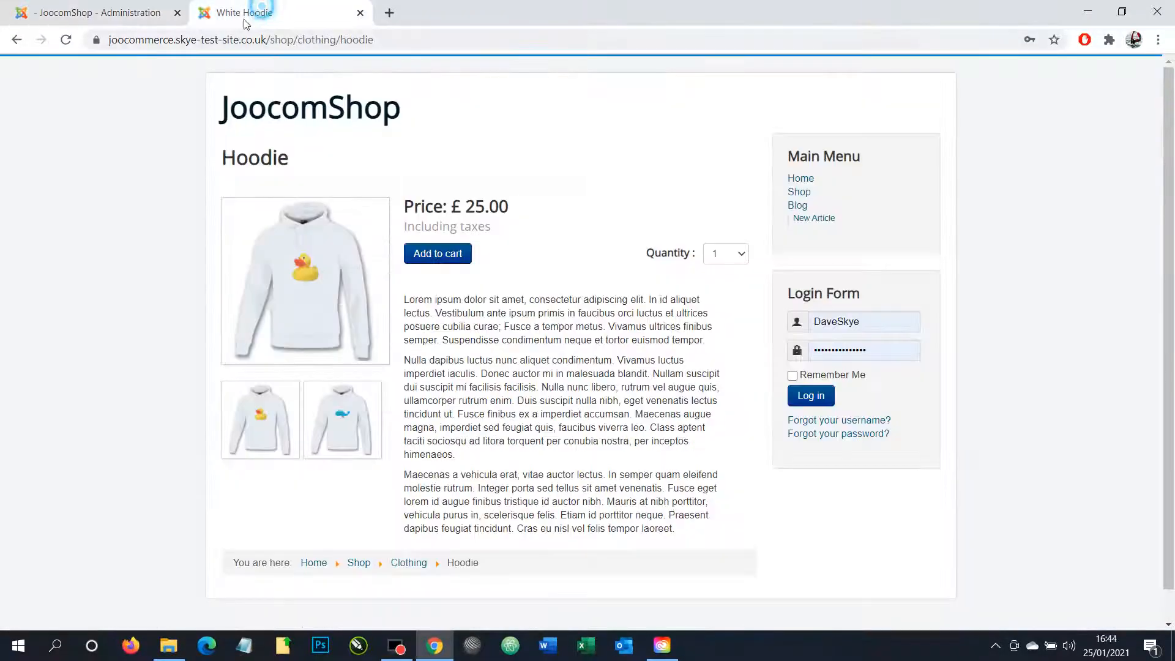
left_click(66, 41)
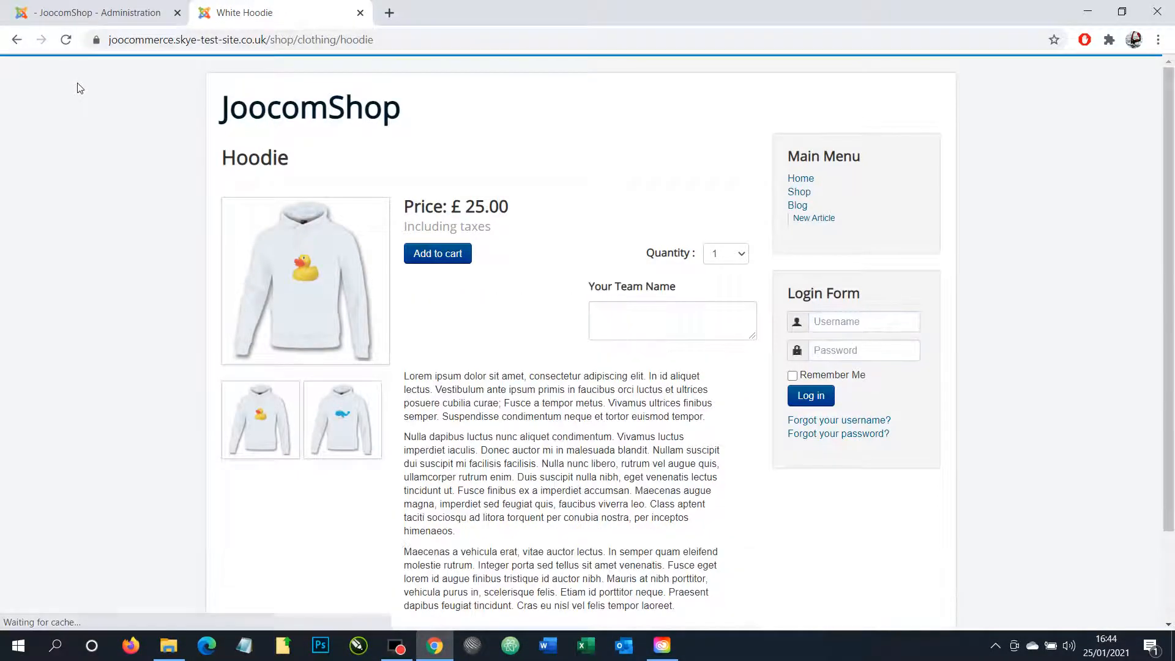
left_click(631, 312)
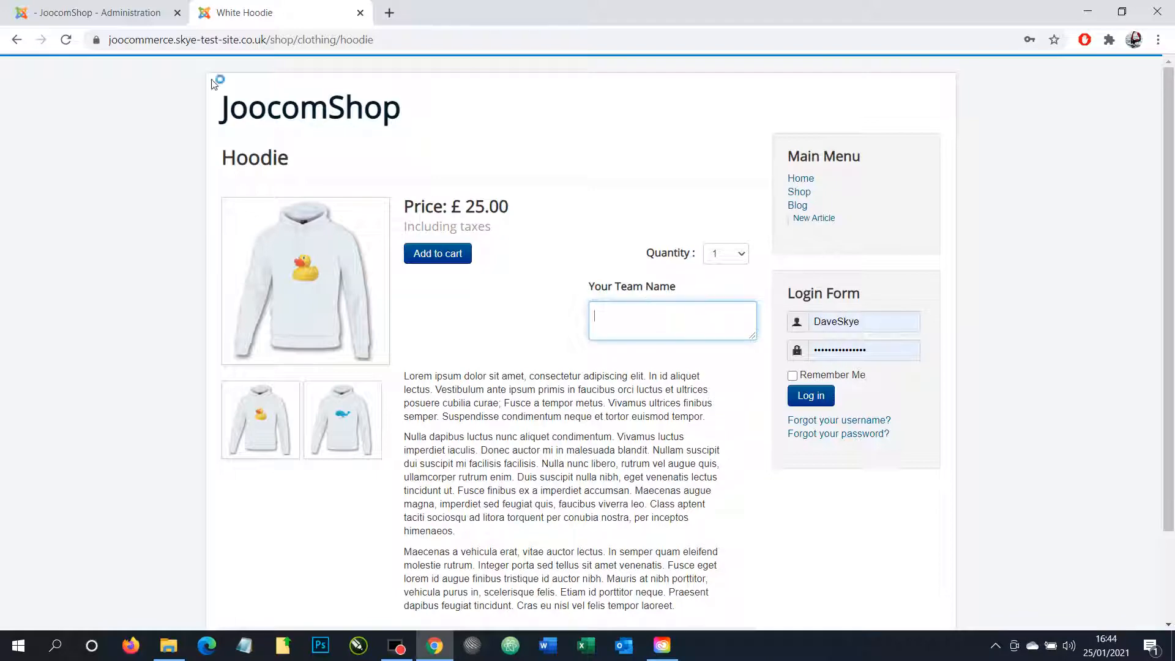
Enable multiple variations for the hoodie in the administration, with stock management and different weights per variation.
left_click(132, 13)
scroll(450, 264, "down", 6)
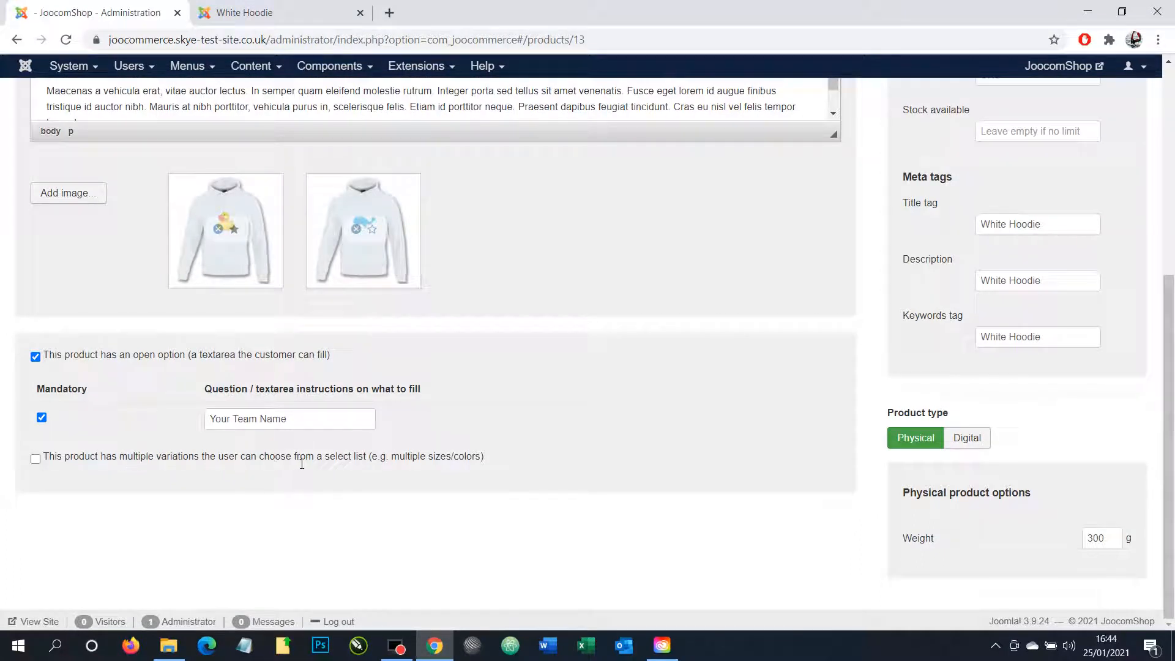
left_click(37, 460)
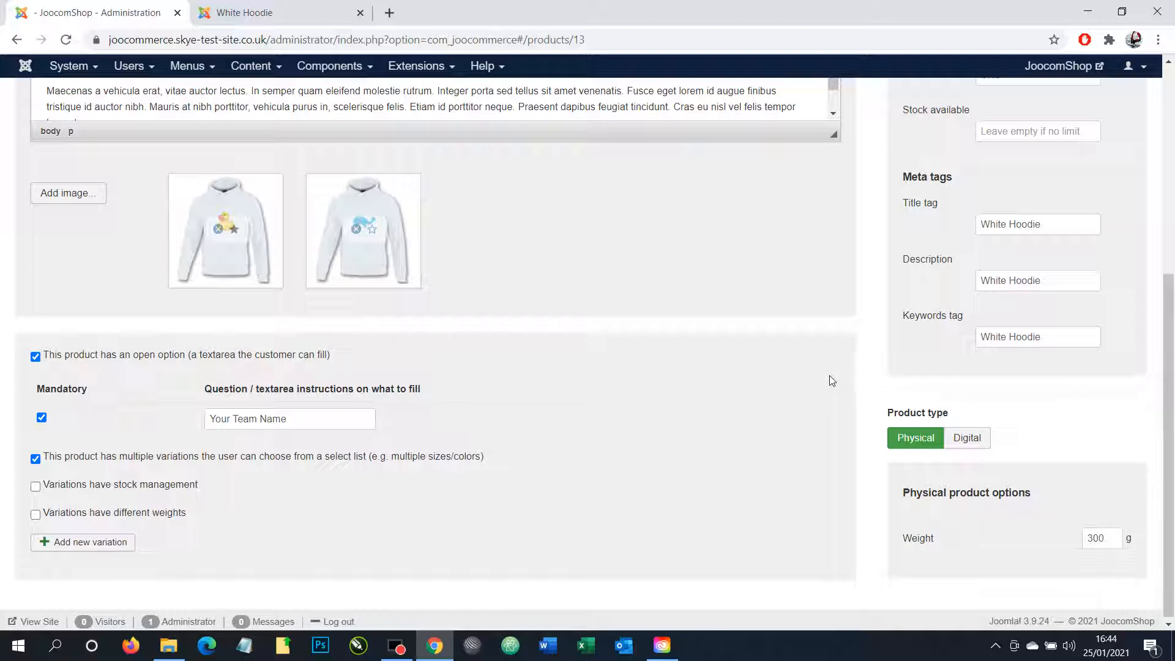
left_click(36, 487)
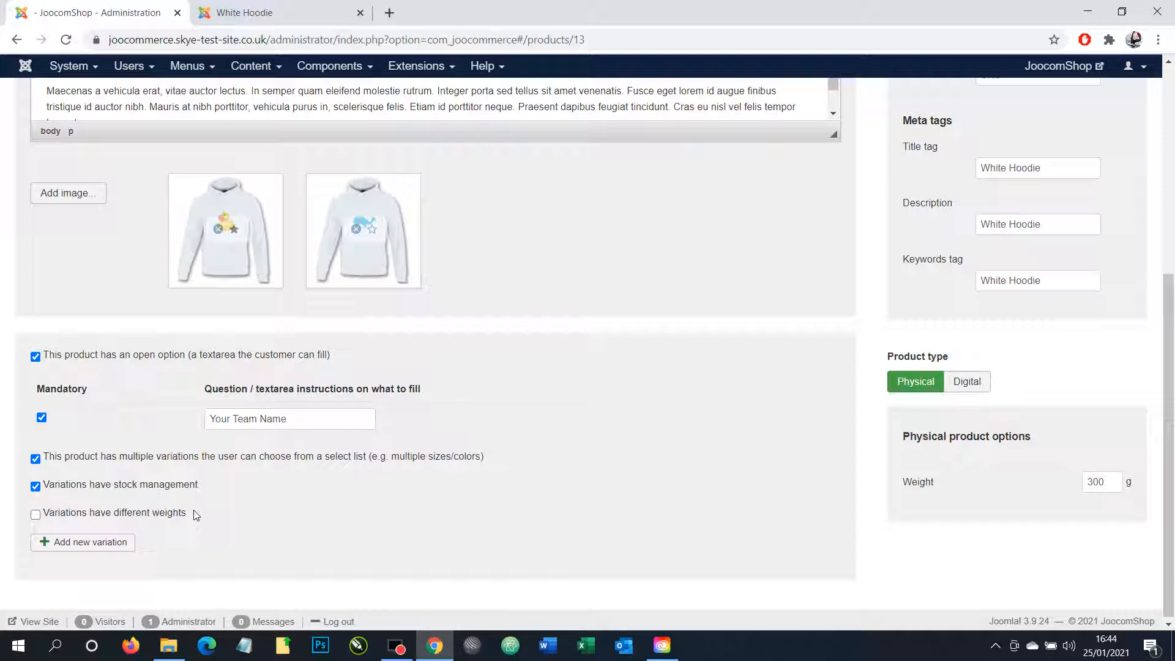
left_click(35, 514)
Add a product variation named Size with the values Small, Medium and Large.
left_click(110, 545)
left_click(101, 574)
type("Size")
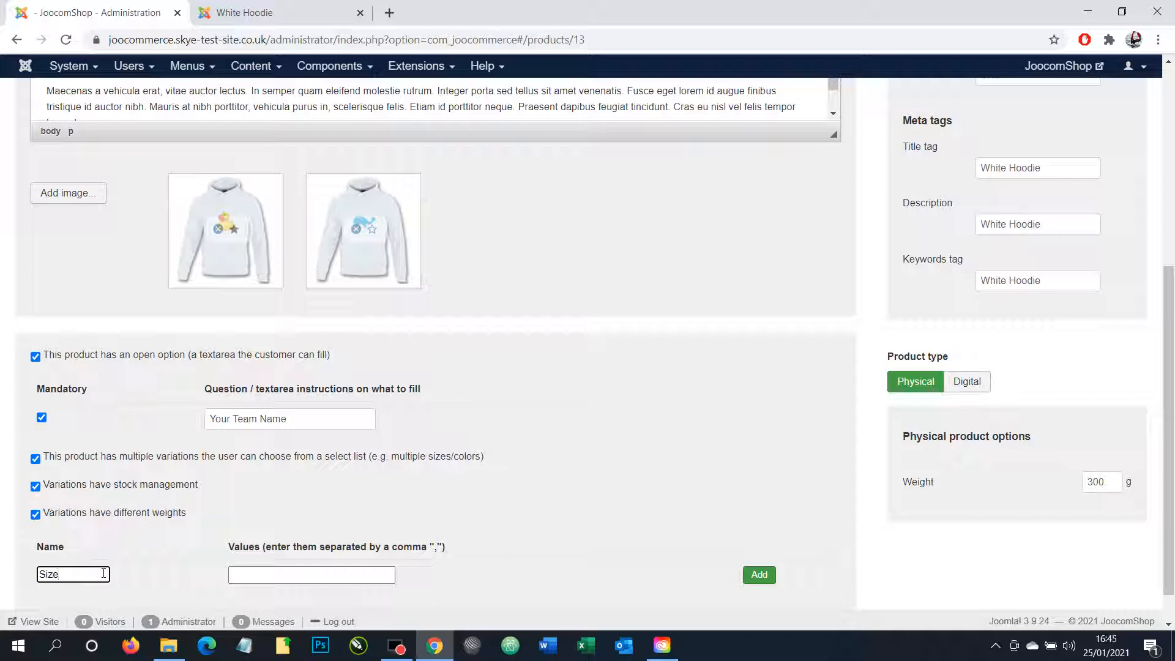
left_click(257, 574)
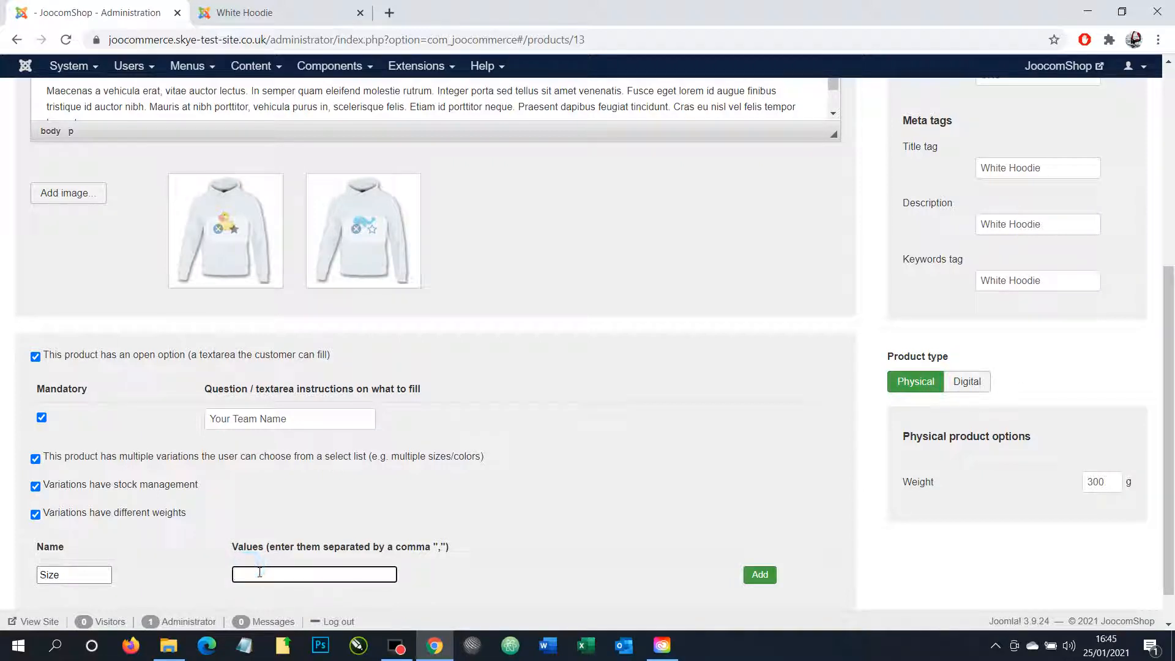
type("Sma")
type("ll,Medium")
type(",K")
type("an")
type("rge")
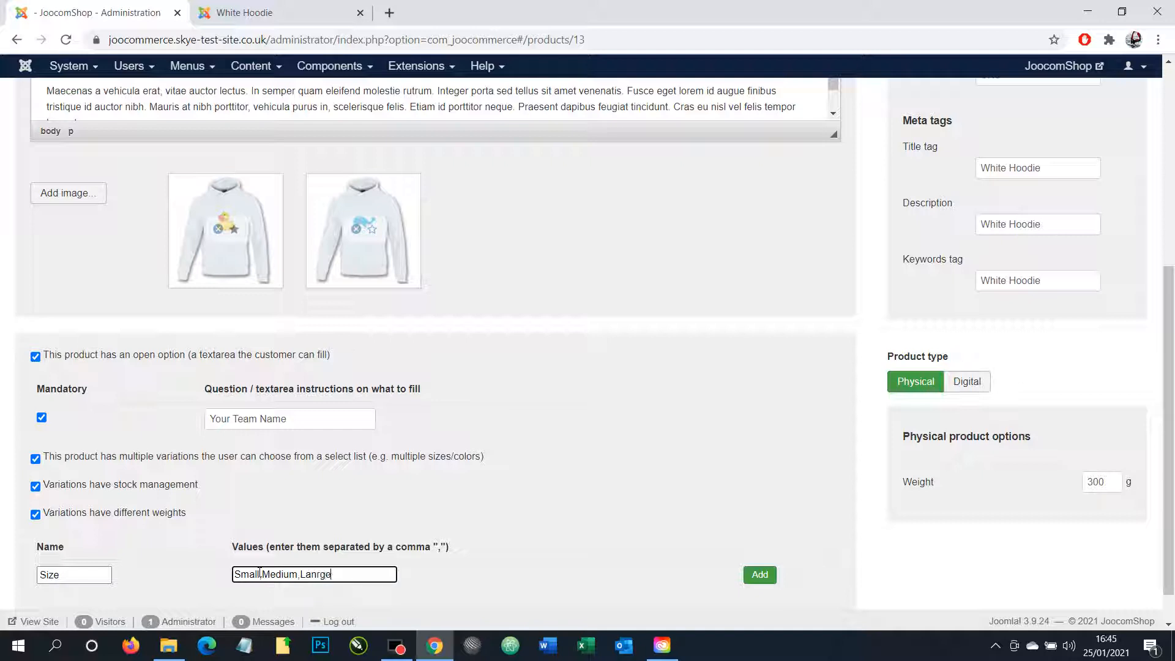
key("BackSpace")
key("BackSpace")
key("BackSpace")
key("BackSpace")
type("rge")
left_click(759, 575)
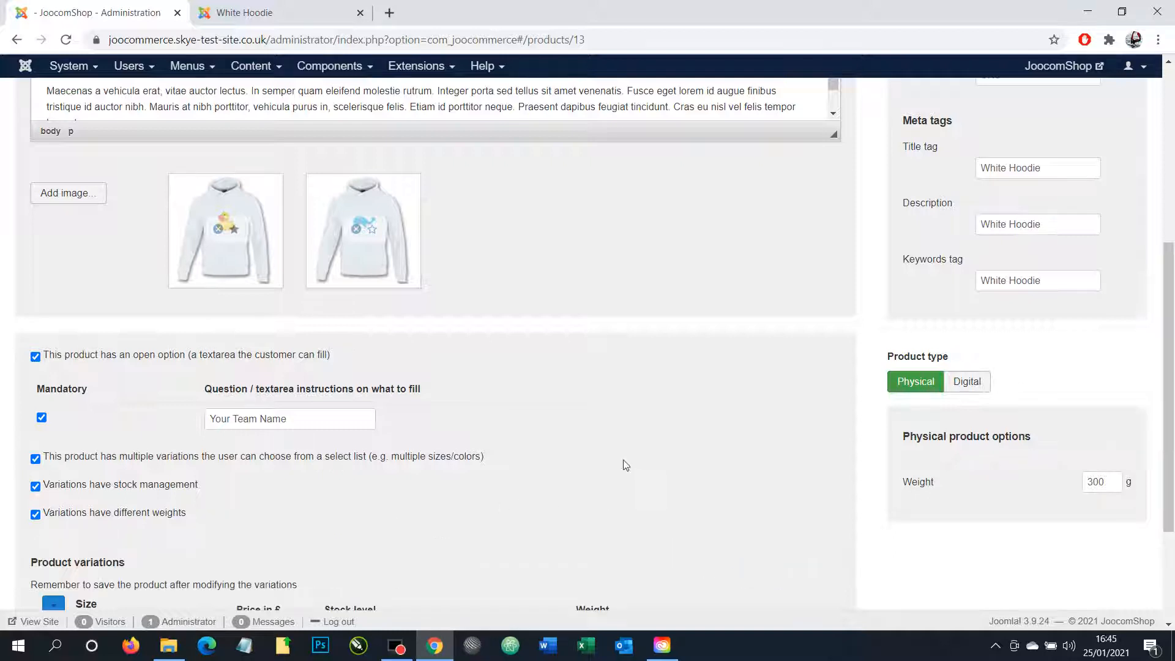
Add a second product variation named Design with the values Duck and Whale.
scroll(623, 460, "down", 3)
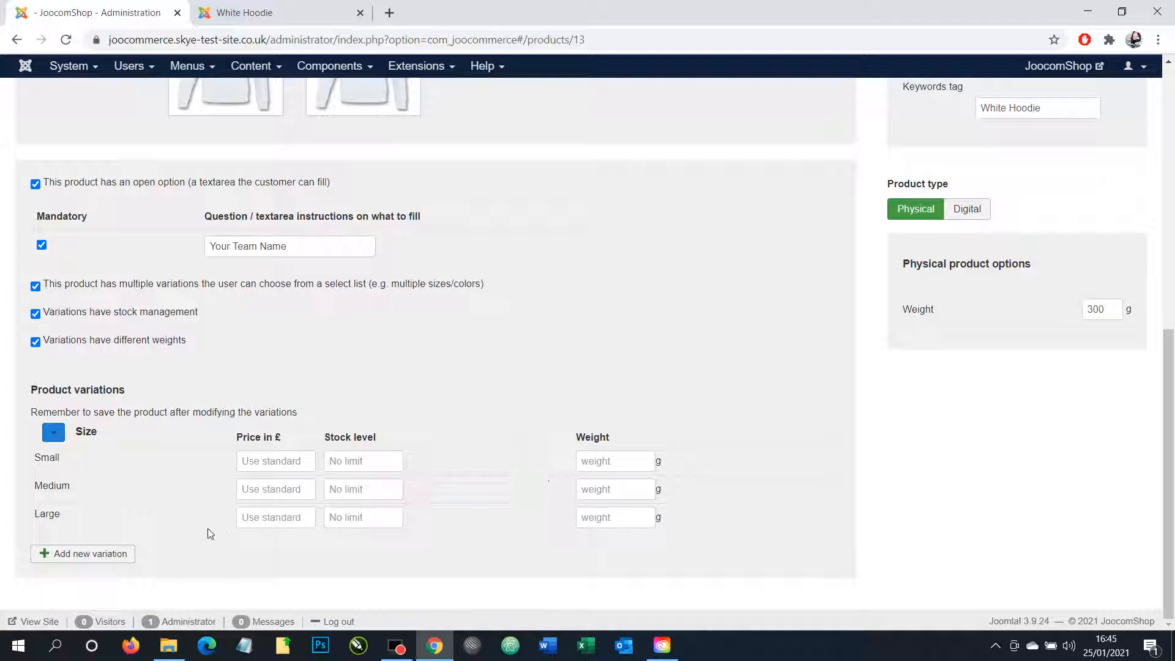
left_click(118, 559)
scroll(205, 488, "down", 1)
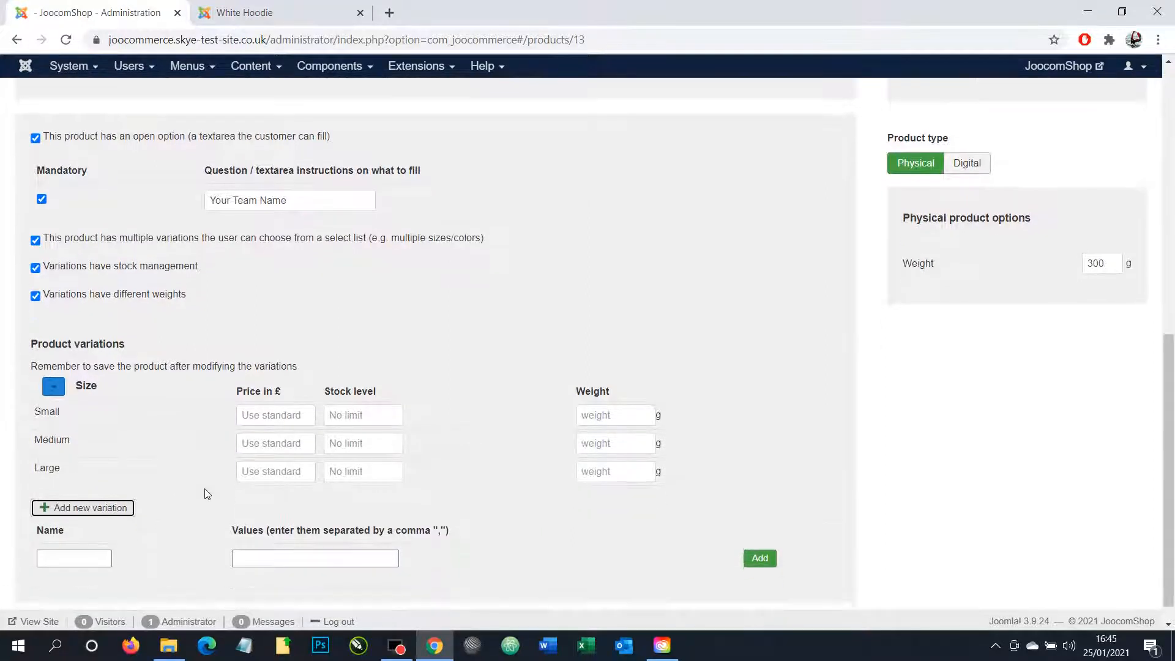
left_click(79, 532)
type("Design")
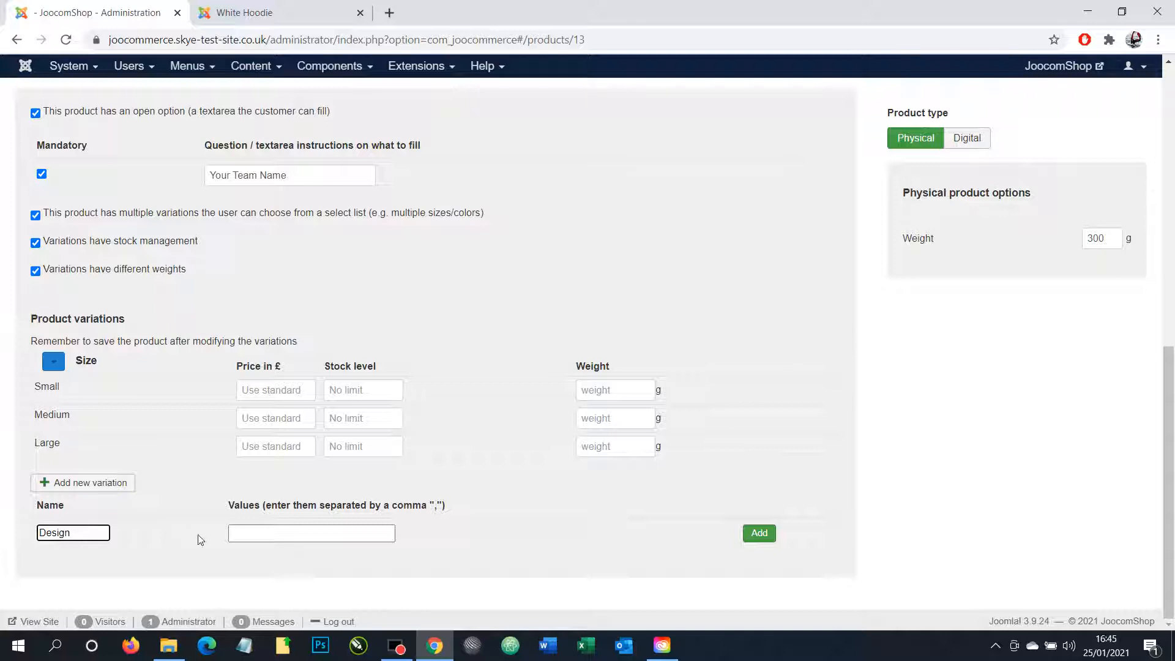
left_click(278, 531)
type("Duck,")
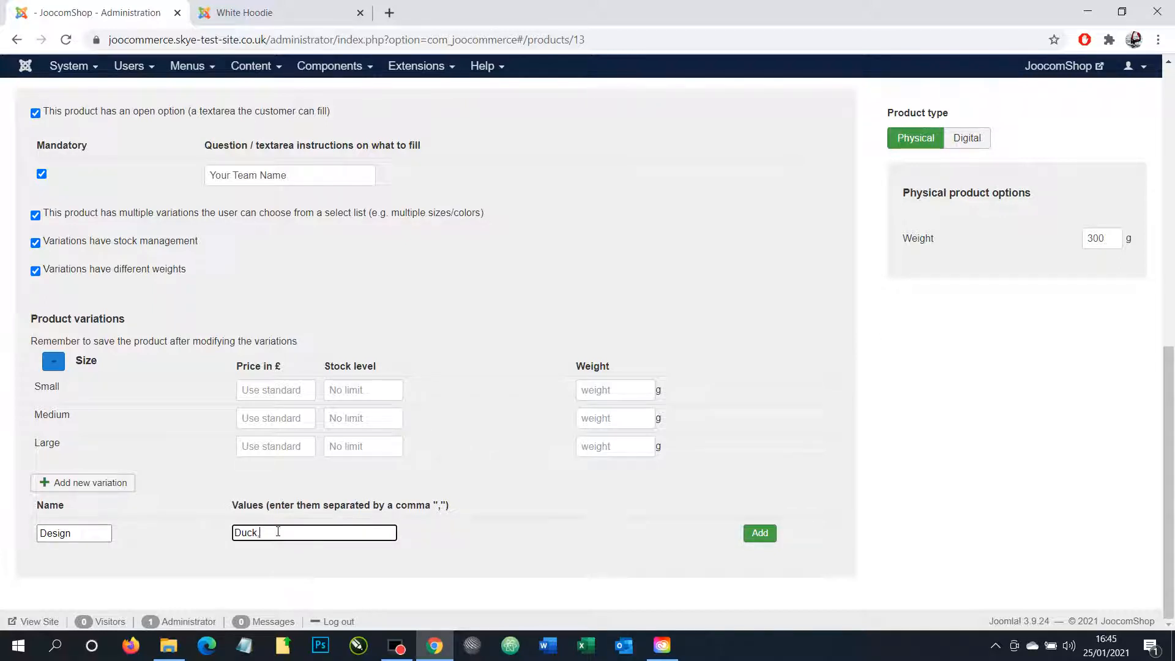
type("Whale")
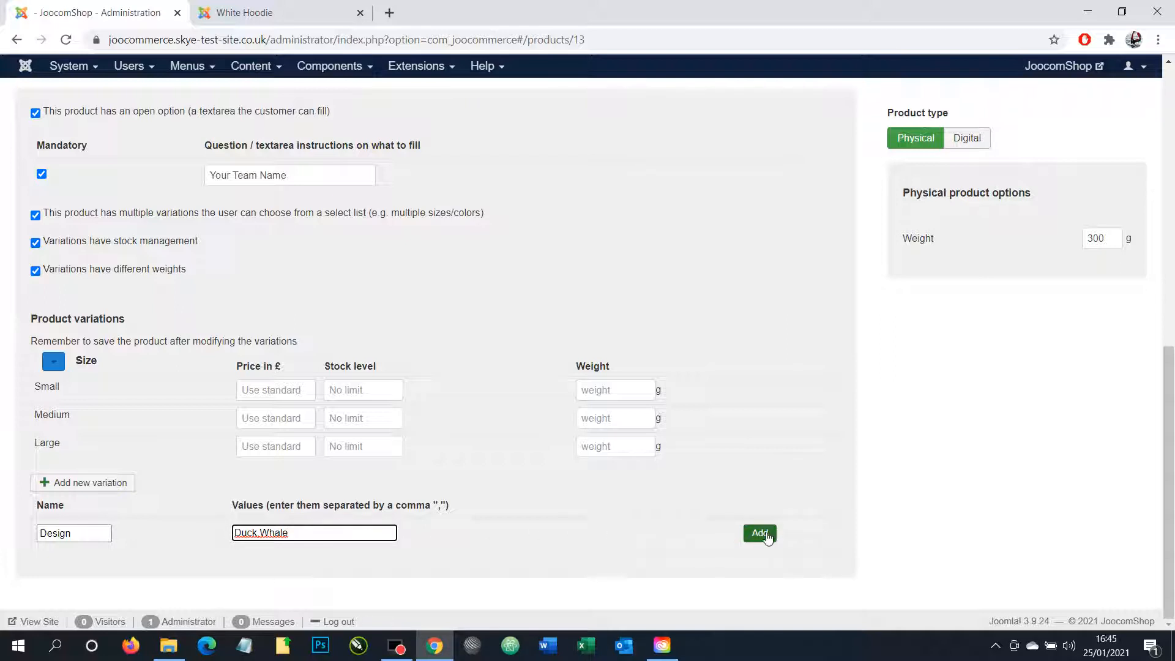
left_click(768, 536)
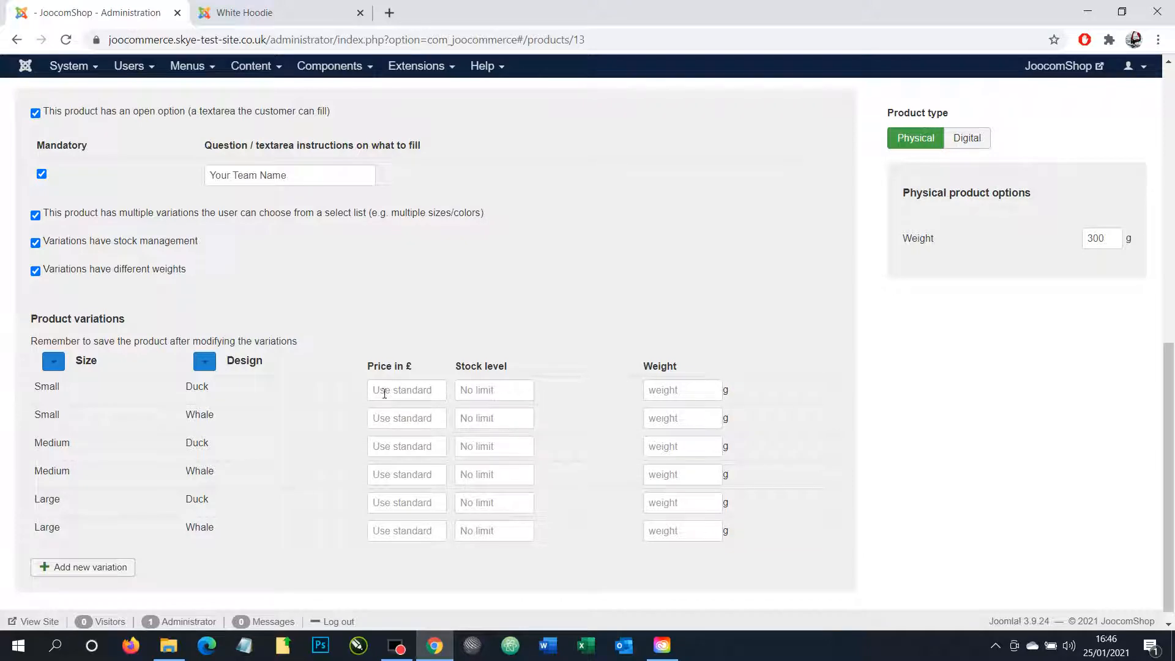
Set the stock level to 5 and the weight to 250 g for the Small Duck and Small Whale variations.
scroll(574, 407, "up", 5)
scroll(574, 407, "up", 5)
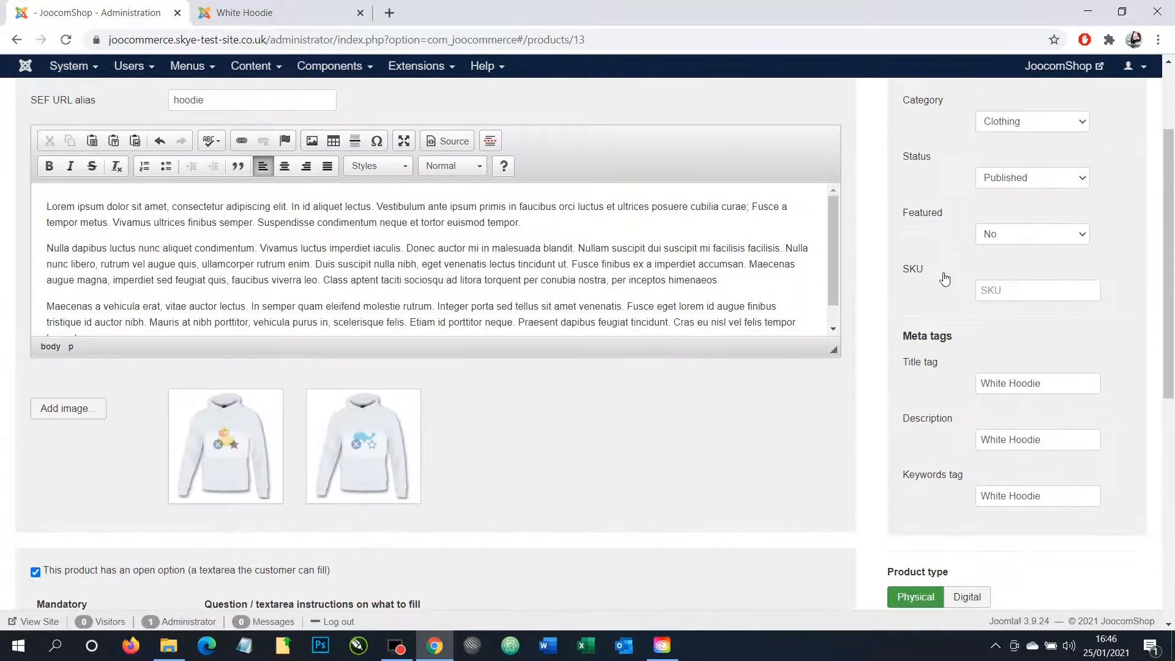
scroll(761, 325, "down", 10)
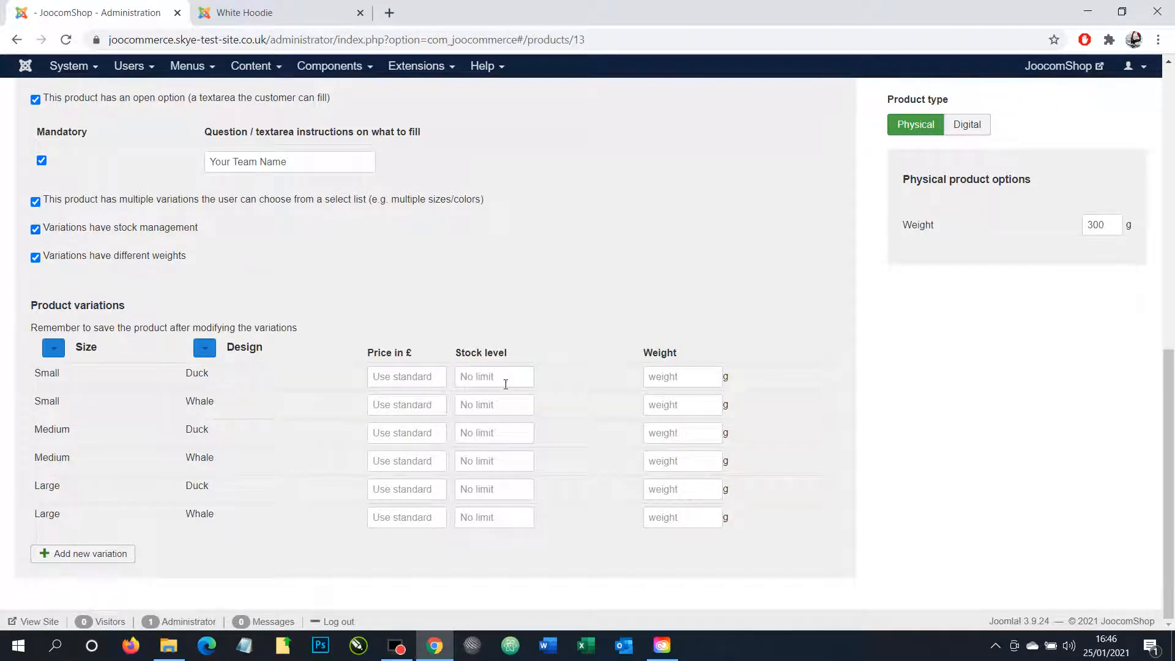
type("5")
left_click(480, 404)
type("5")
left_click(685, 379)
type("250")
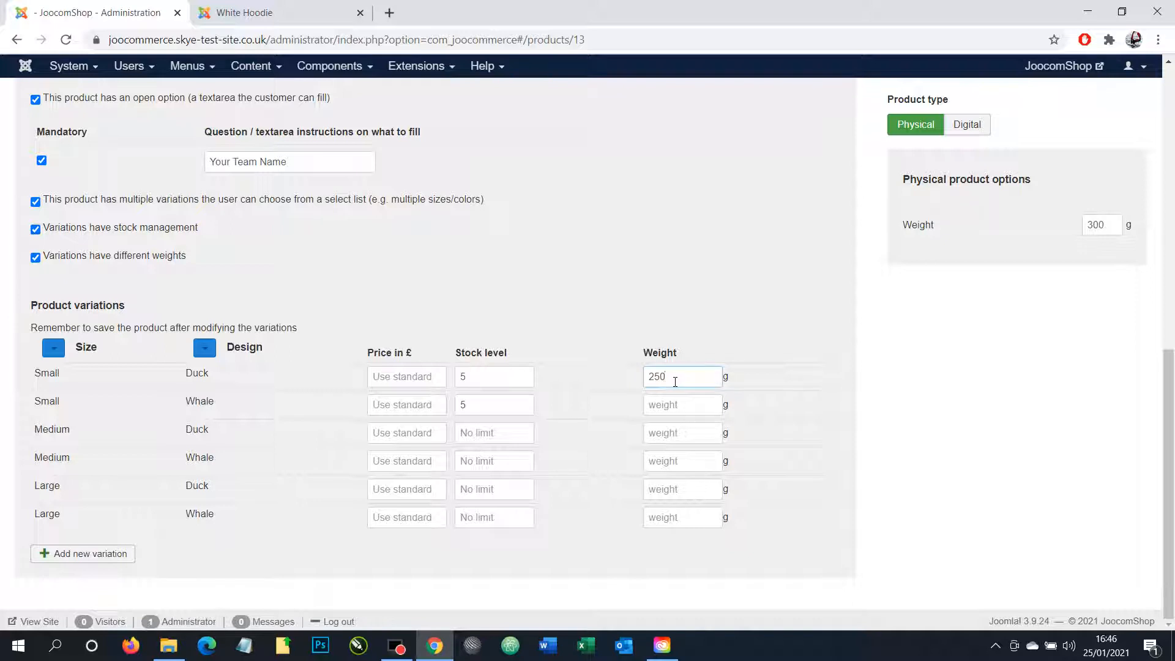
left_click(651, 403)
type("2")
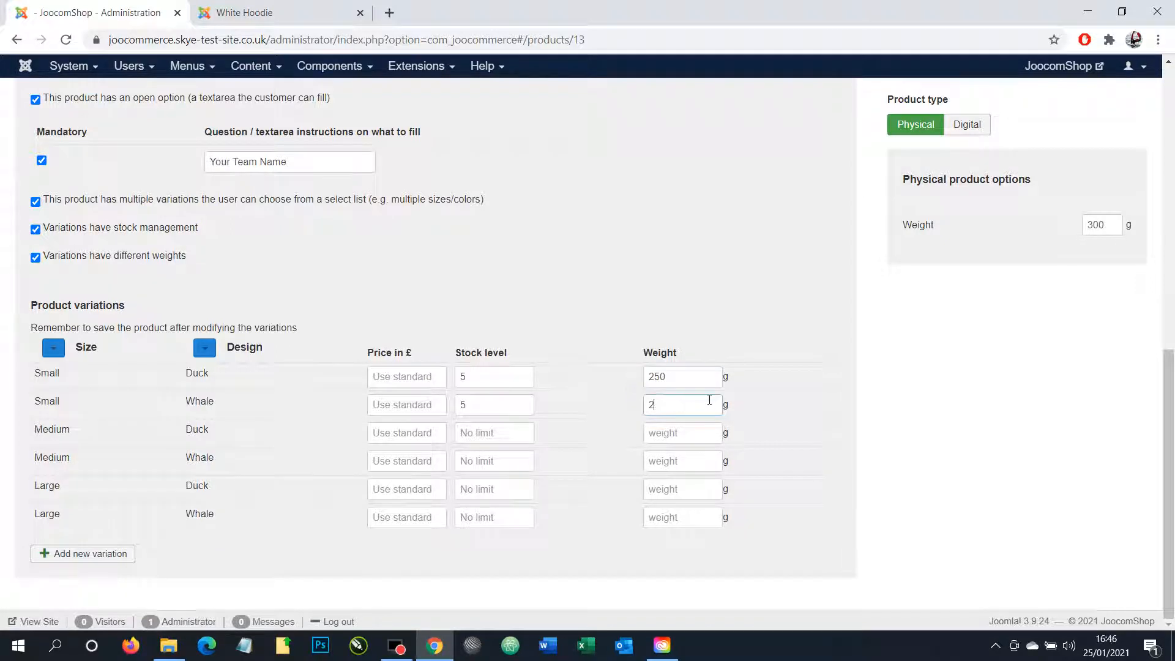
type("50")
Set the price of the Medium Duck and Medium Whale variations to £30.00.
scroll(765, 380, "up", 6)
scroll(1031, 218, "up", 4)
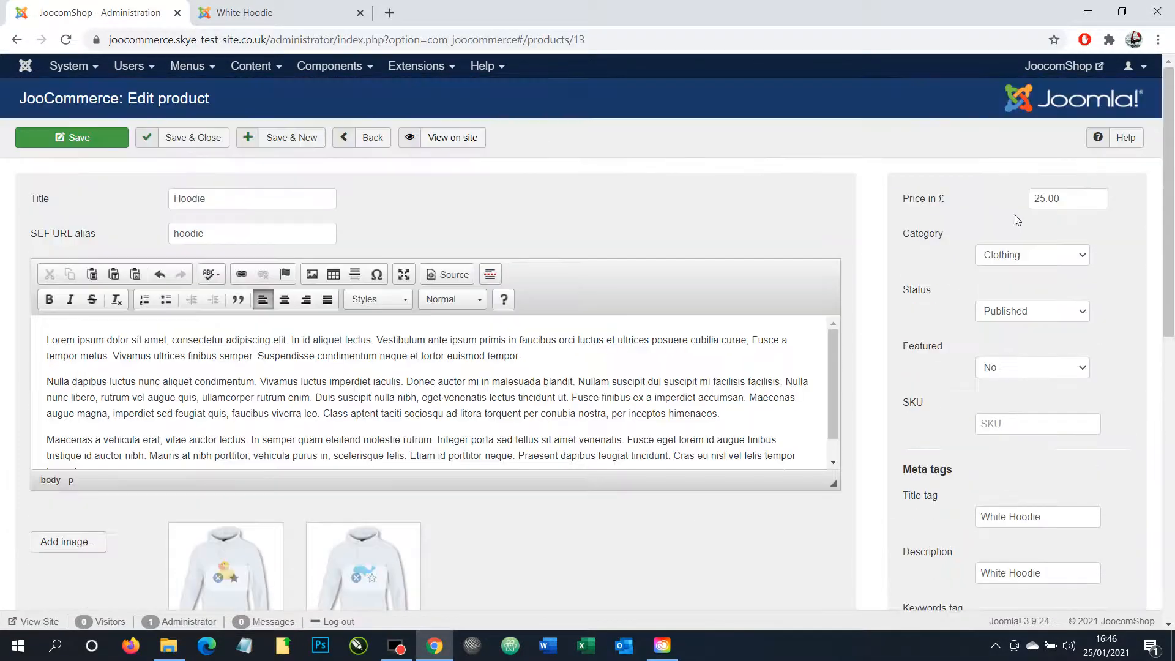
scroll(559, 425, "down", 10)
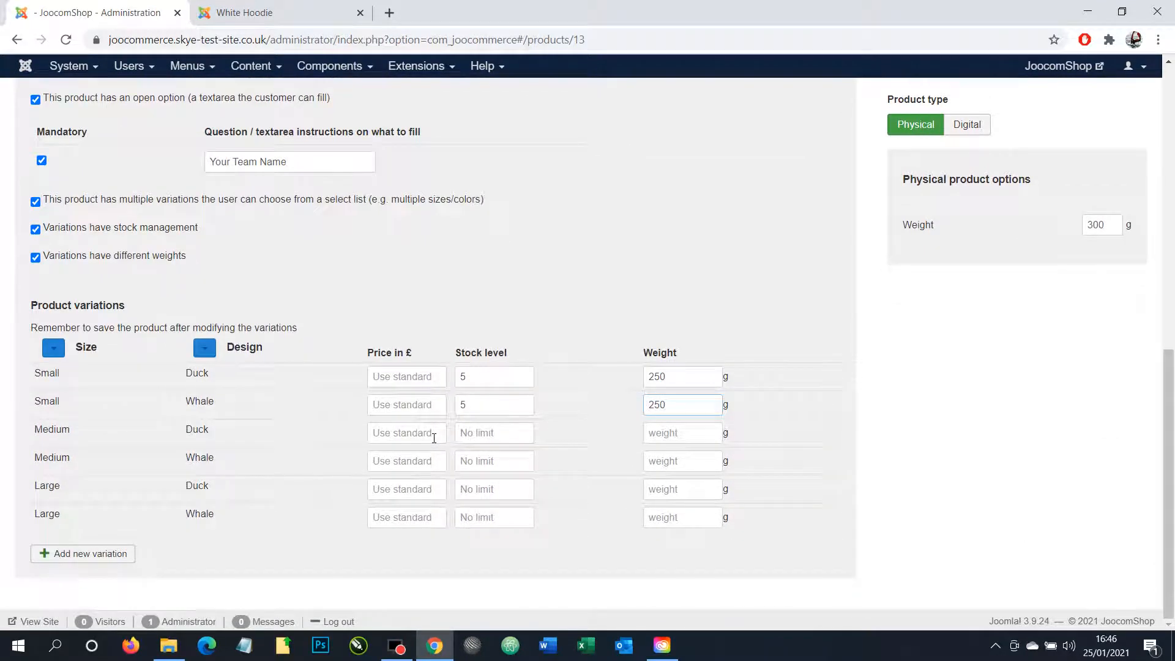
left_click(434, 438)
type("25")
key("BackSpace")
key("BackSpace")
type("30.00")
left_click(386, 460)
type("30")
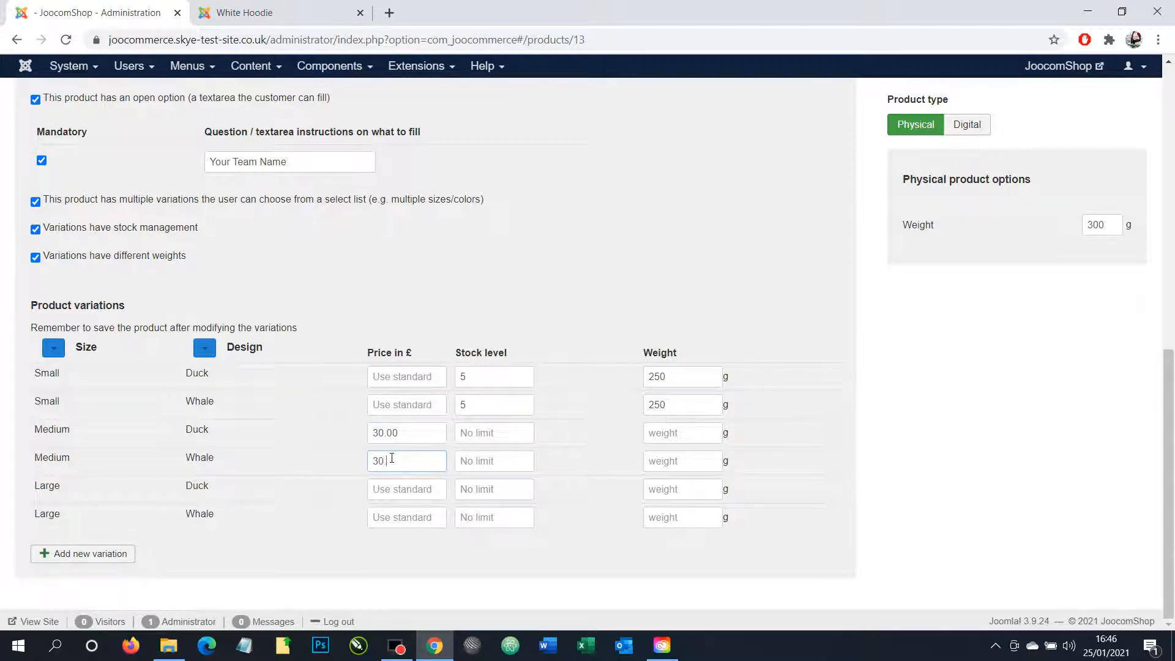
type(".00")
Set the stock level to 10 and the weight to 300 g for the Medium Duck and Medium Whale variations.
left_click(483, 435)
left_click(483, 436)
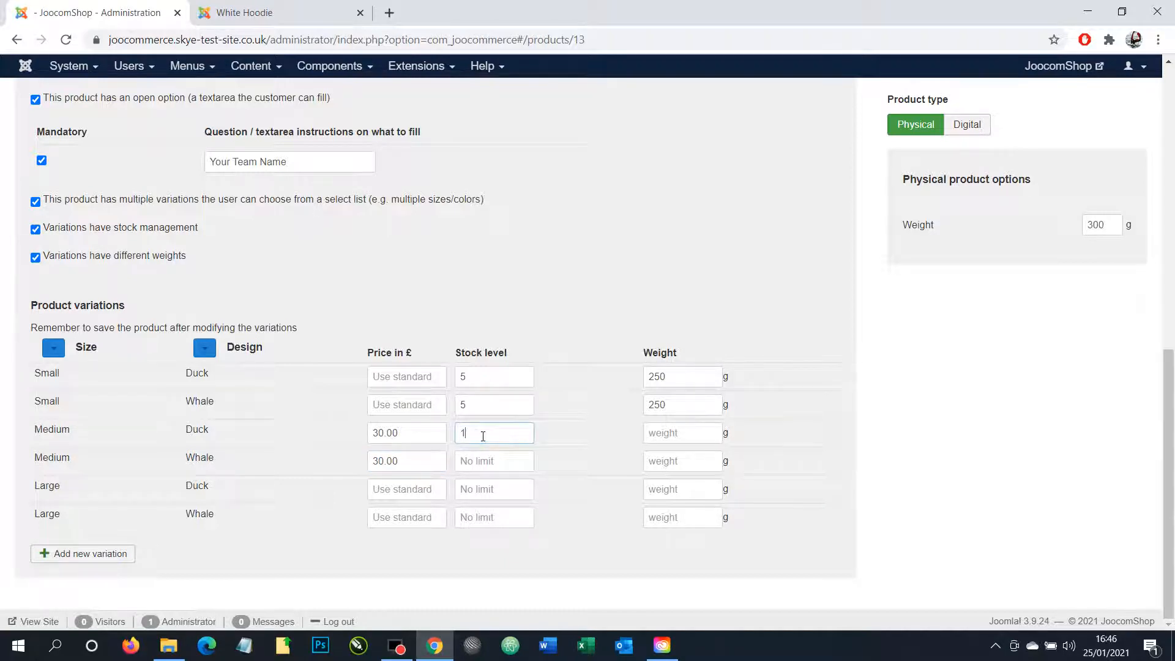
type("10")
left_click(495, 462)
type("1")
left_click(660, 433)
type("300")
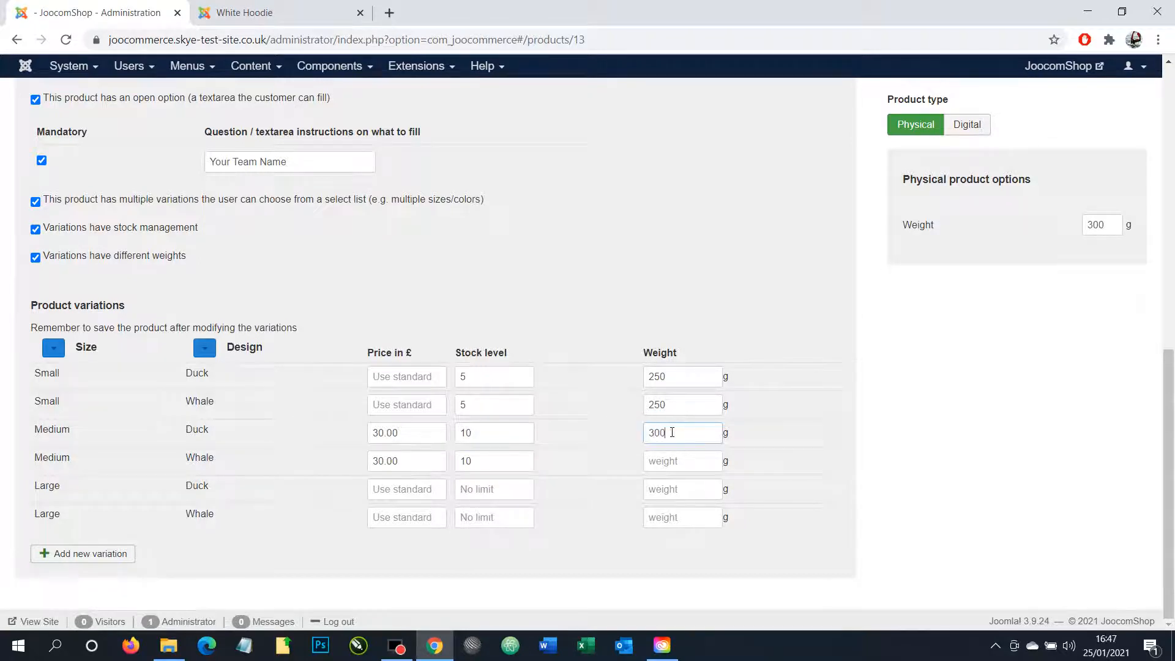
left_click(680, 461)
type("300")
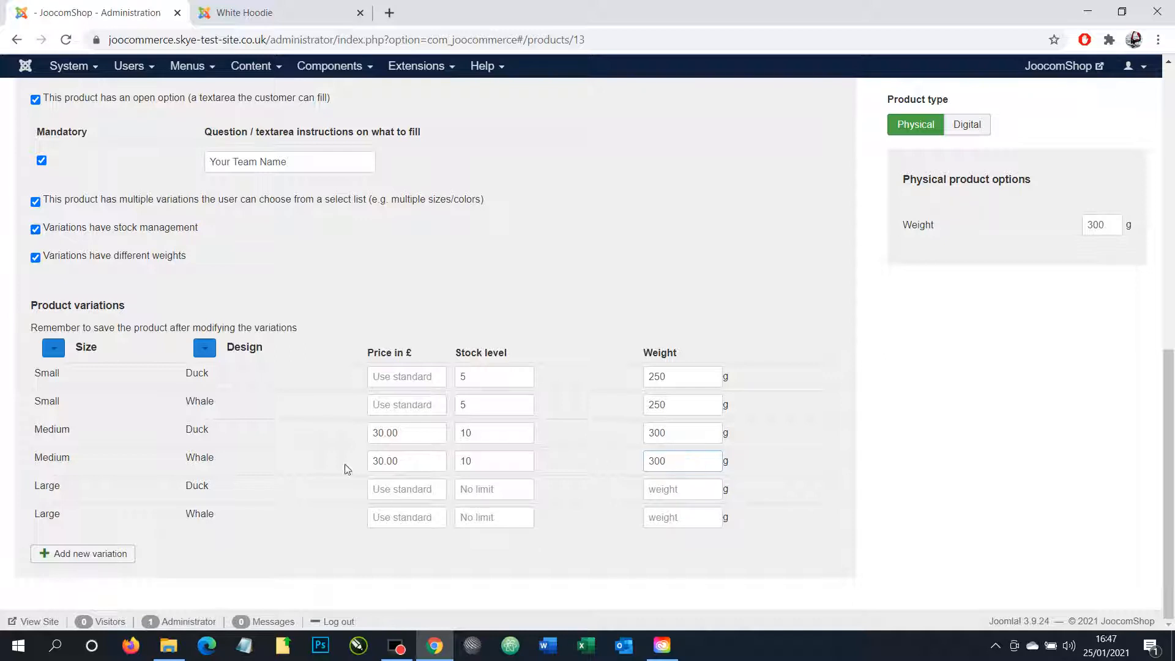
Set the price of the Large Duck and Large Whale variations to £35.00.
left_click(399, 491)
type("35")
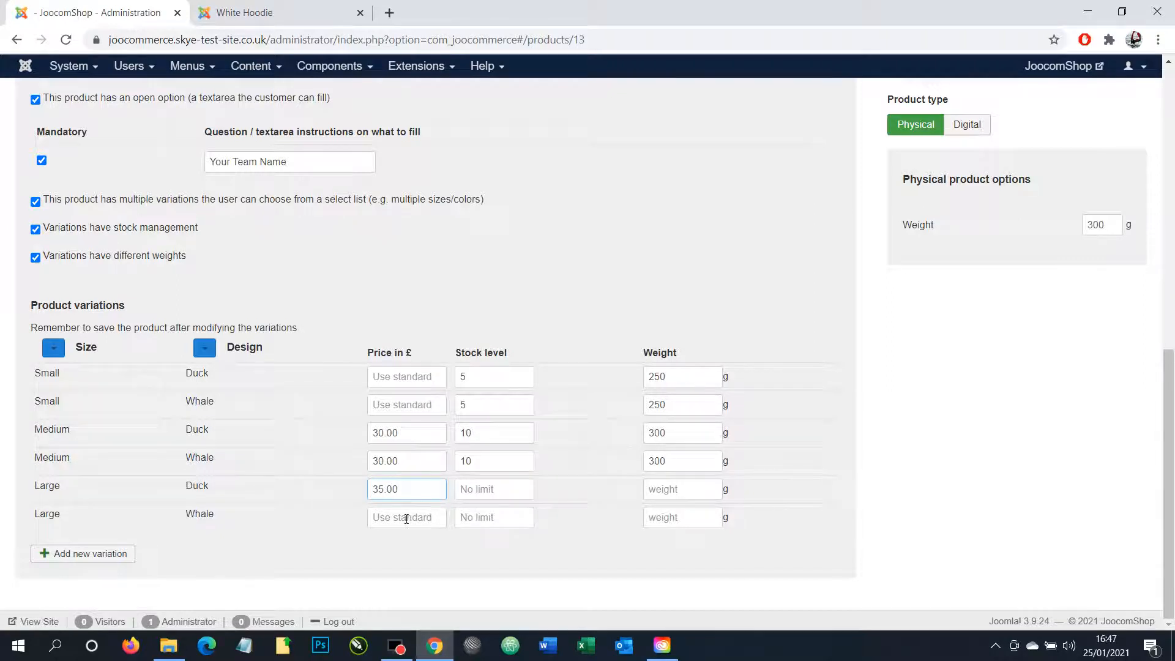
left_click(405, 520)
type("35.00")
Set the stock level to 5 and the weight to 350 g for the Large Duck and Large Whale variations.
left_click(480, 491)
type("5")
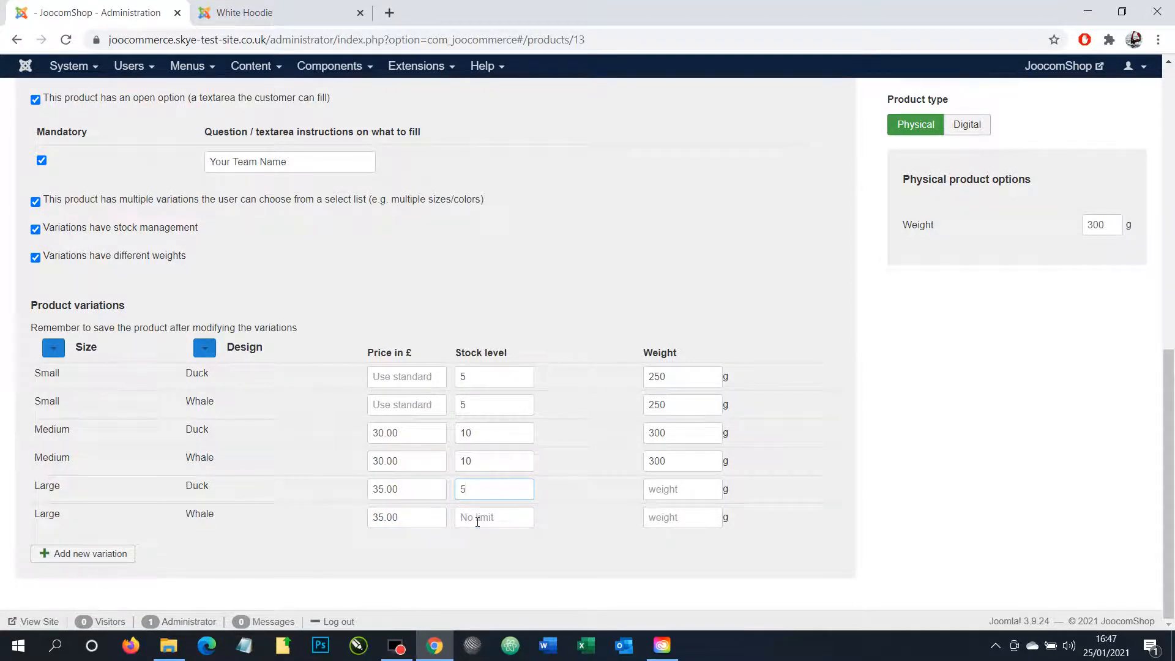
left_click(477, 522)
type("5")
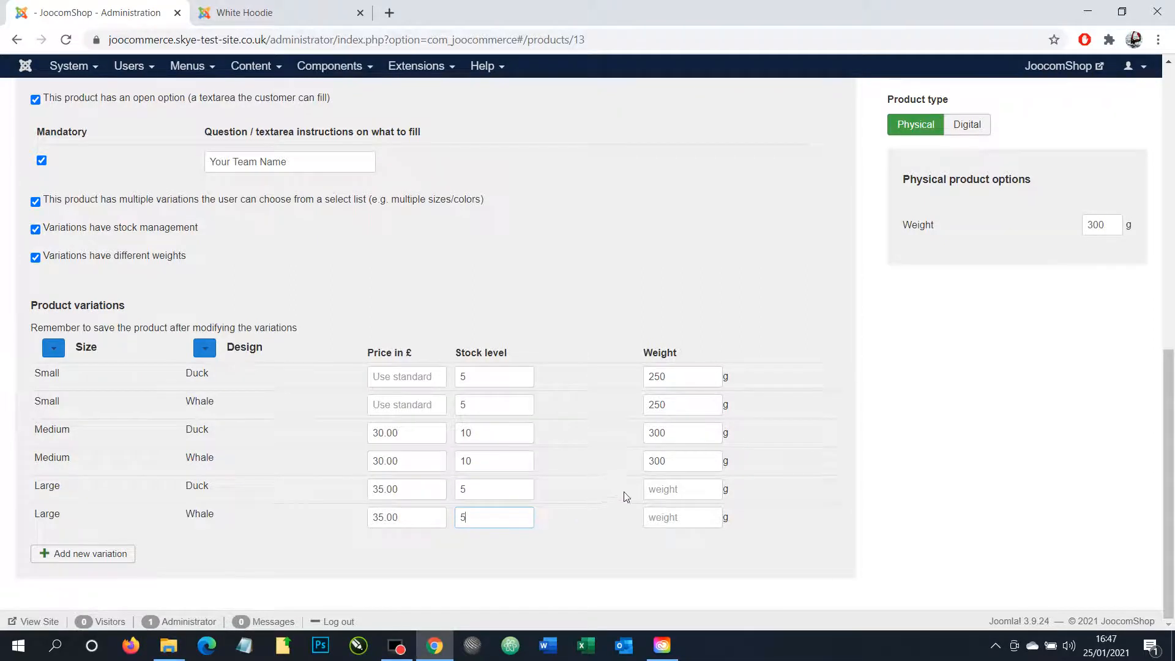
left_click(669, 492)
type("350")
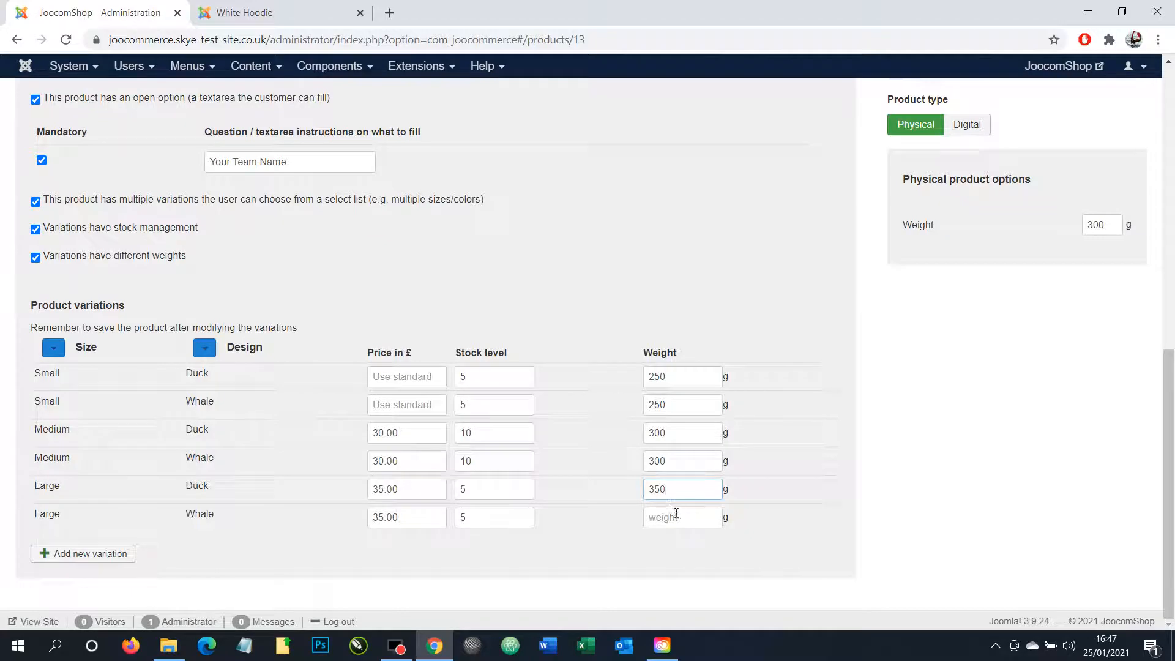
left_click(678, 514)
type("350")
Save the product and reload its storefront page.
scroll(527, 273, "up", 10)
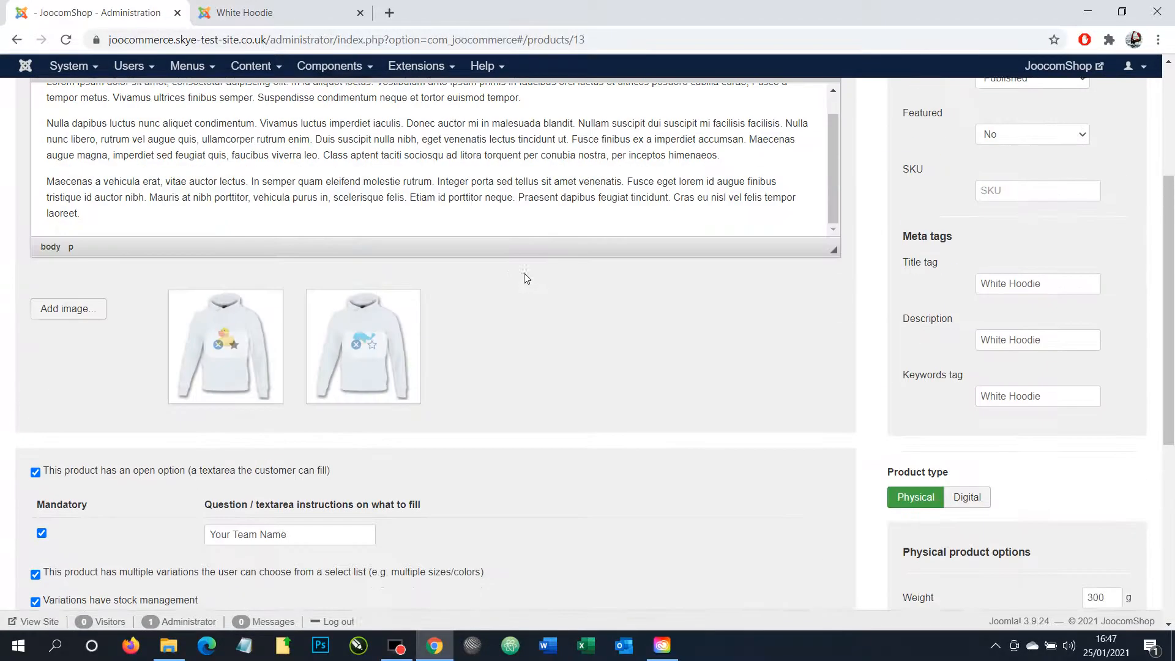
left_click(90, 145)
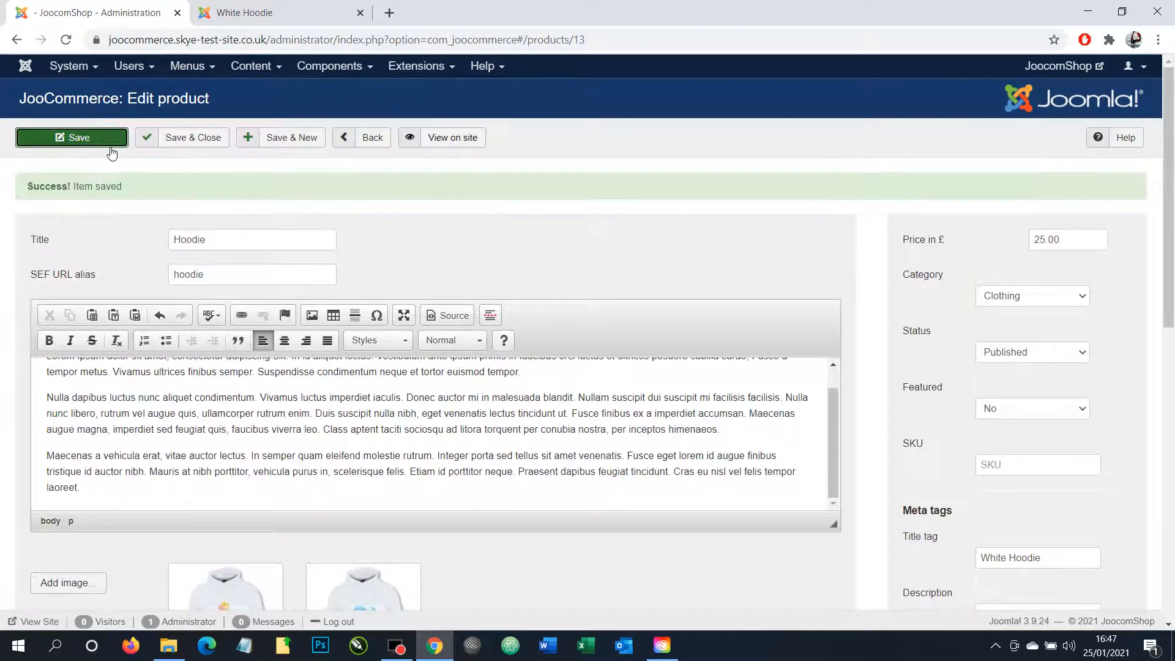
left_click(255, 12)
left_click(65, 39)
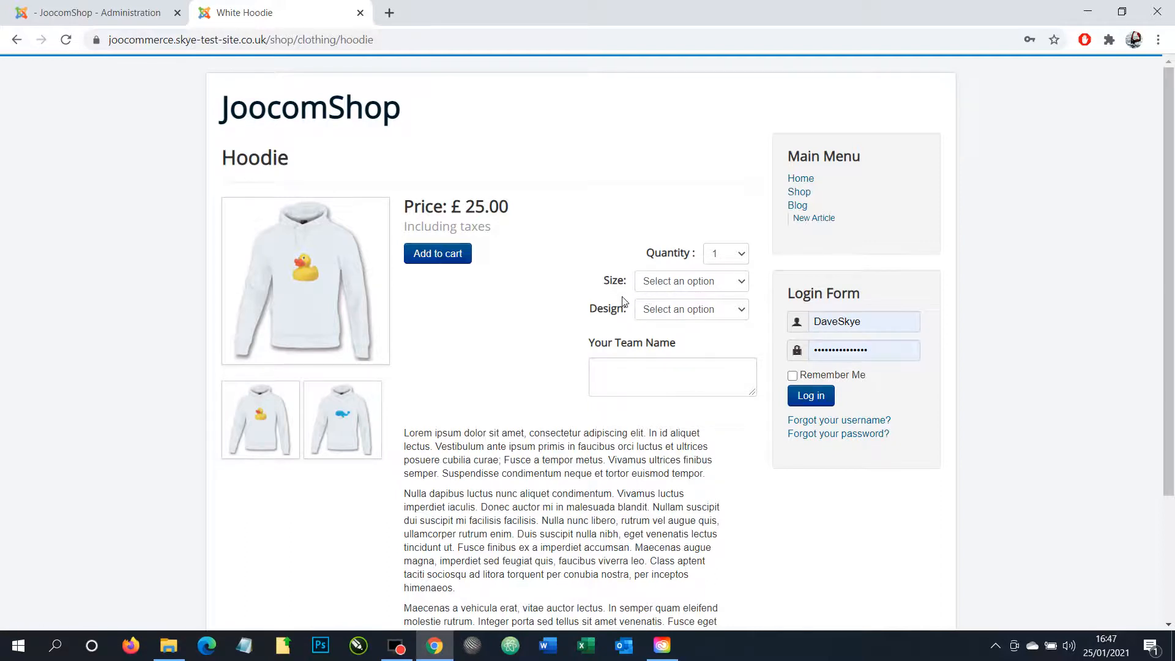
Choose the Small size and the Duck design on the storefront Hoodie page to check that variation's price and stock.
left_click(655, 282)
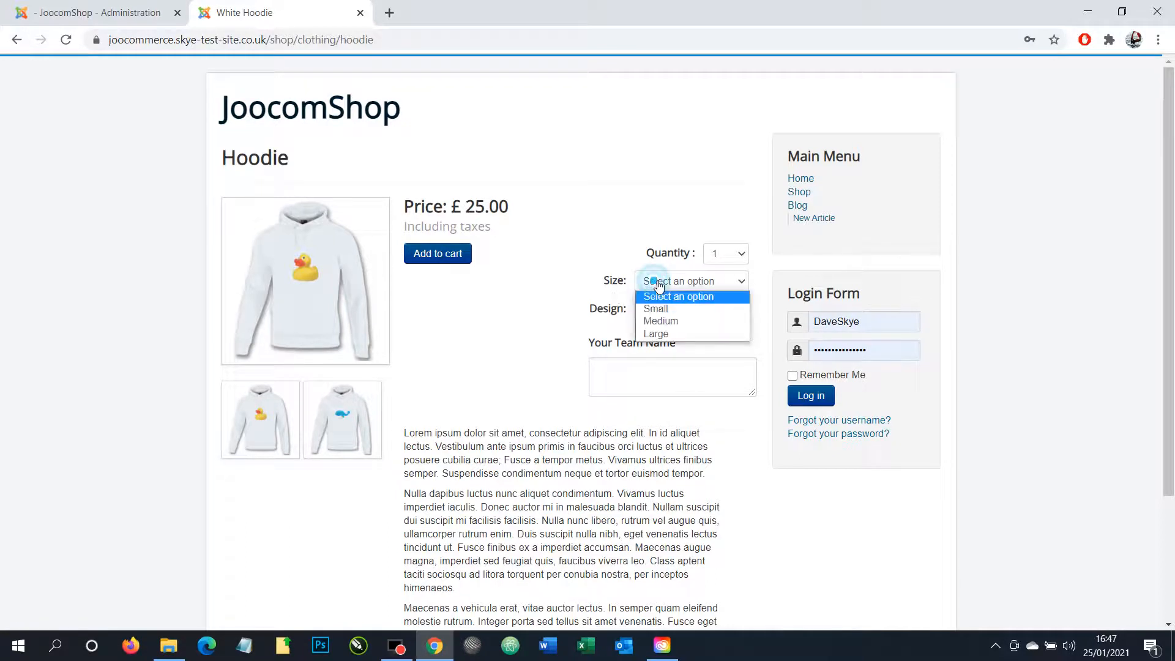
left_click(670, 313)
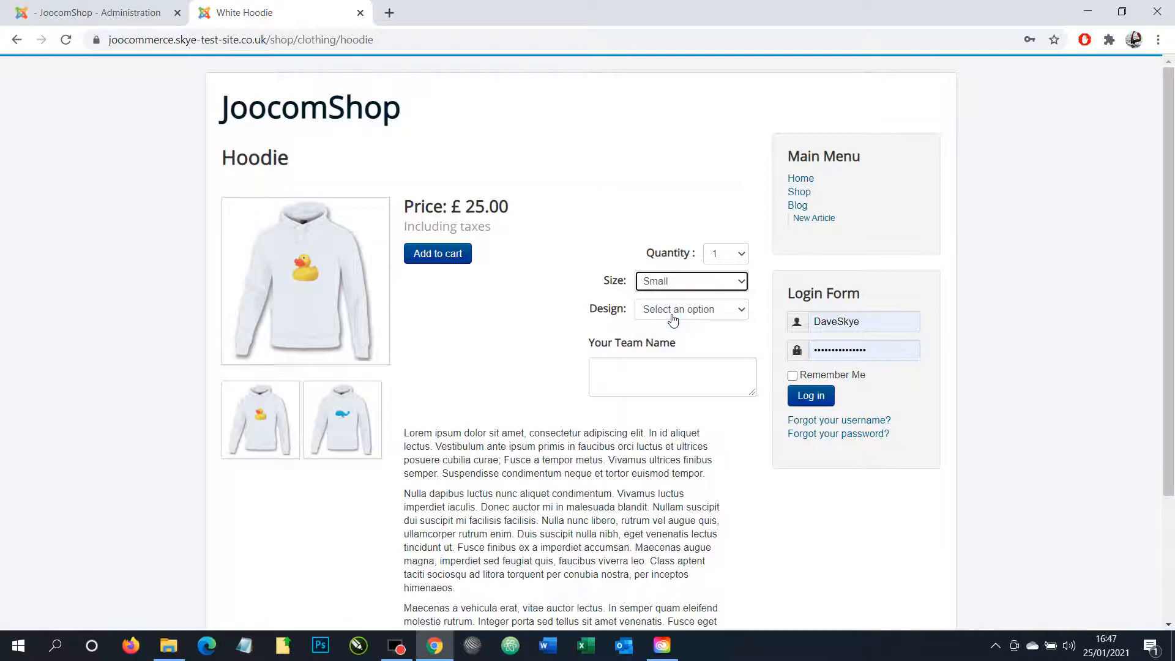
left_click(656, 311)
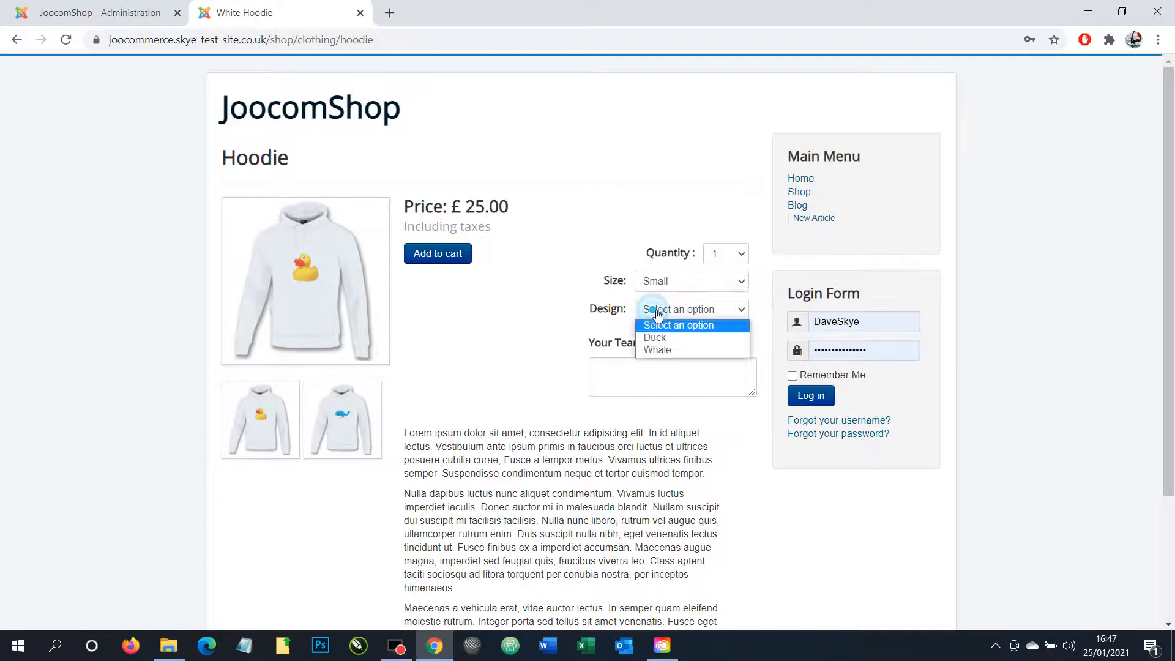
left_click(660, 336)
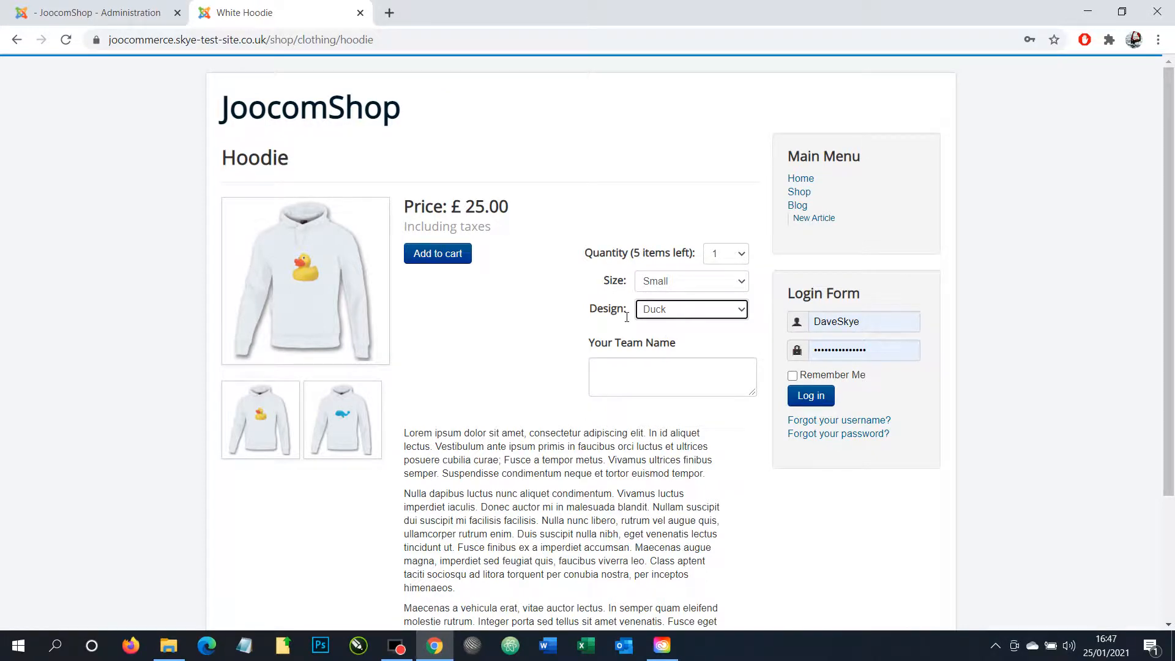
Switch the hoodie size to Medium and then Large to compare the price and stock of each Duck variation.
left_click(671, 284)
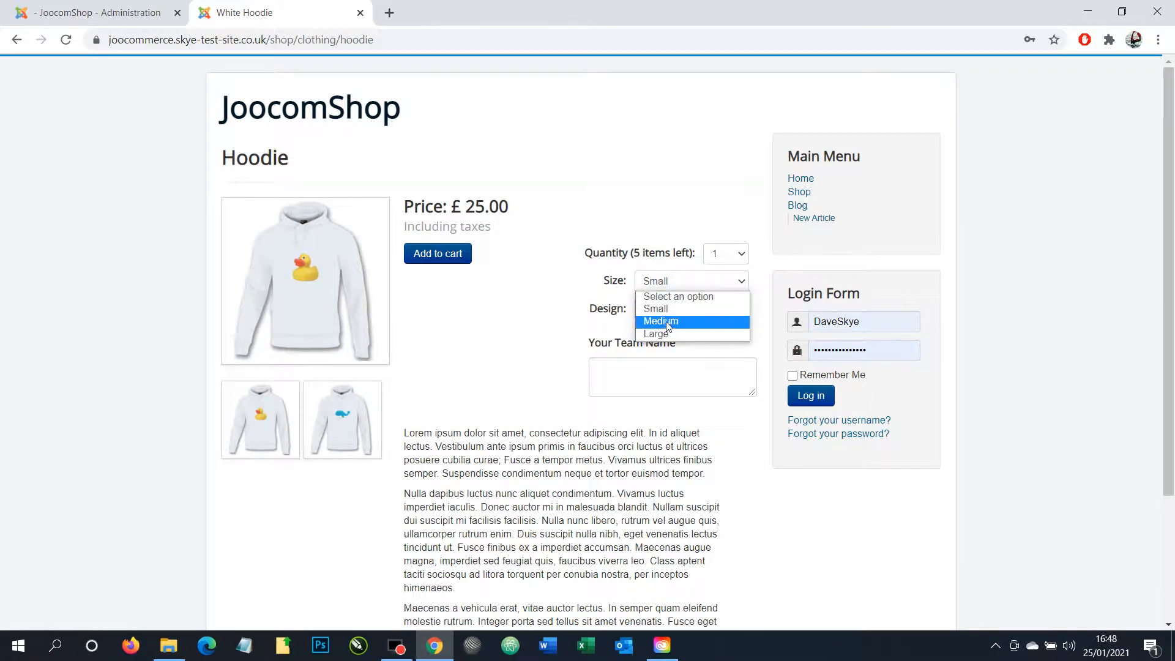
left_click(667, 322)
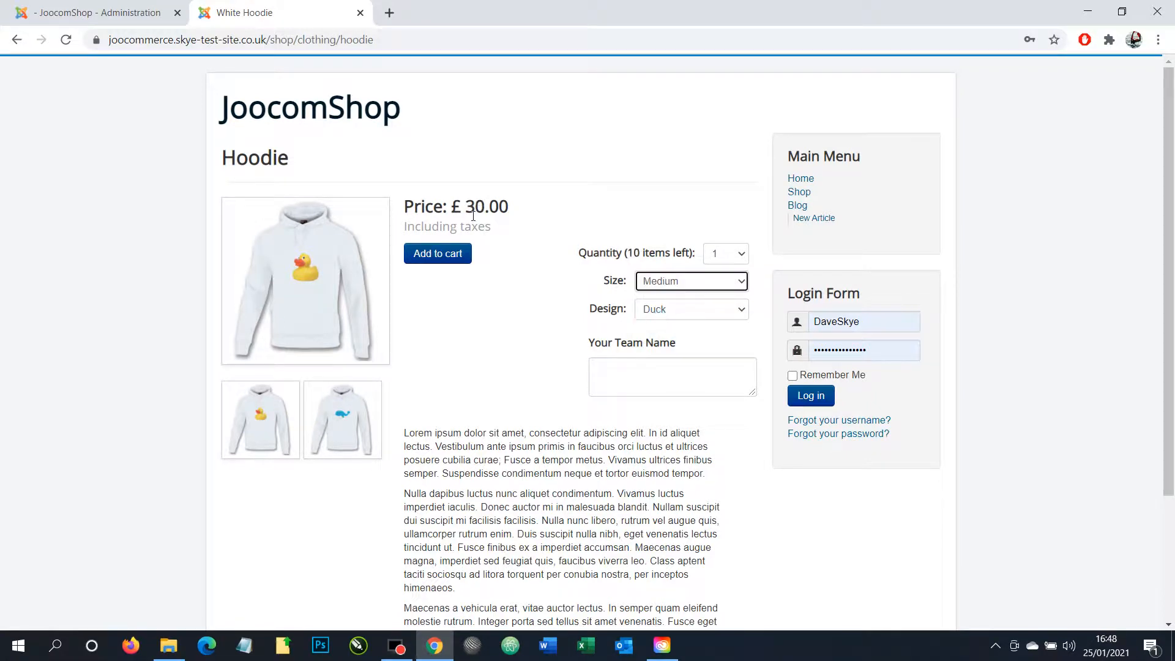
left_click(666, 283)
left_click(664, 335)
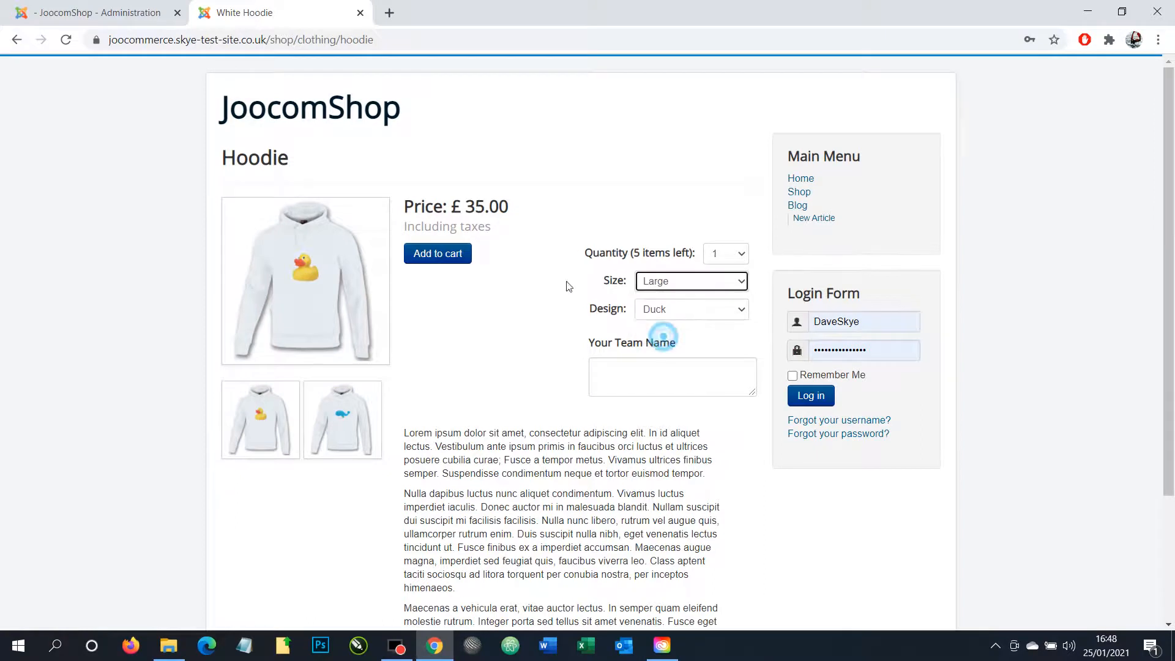
Change the hoodie design to Whale and activate the Your Team Name text area.
left_click(654, 314)
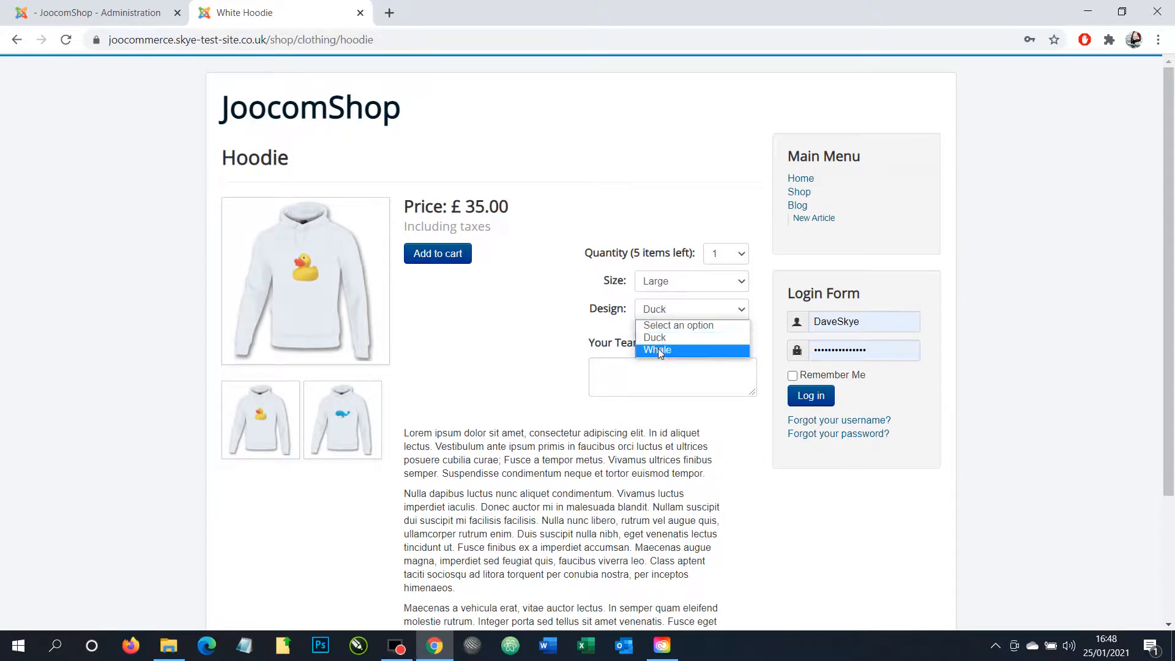
left_click(658, 347)
left_click(612, 373)
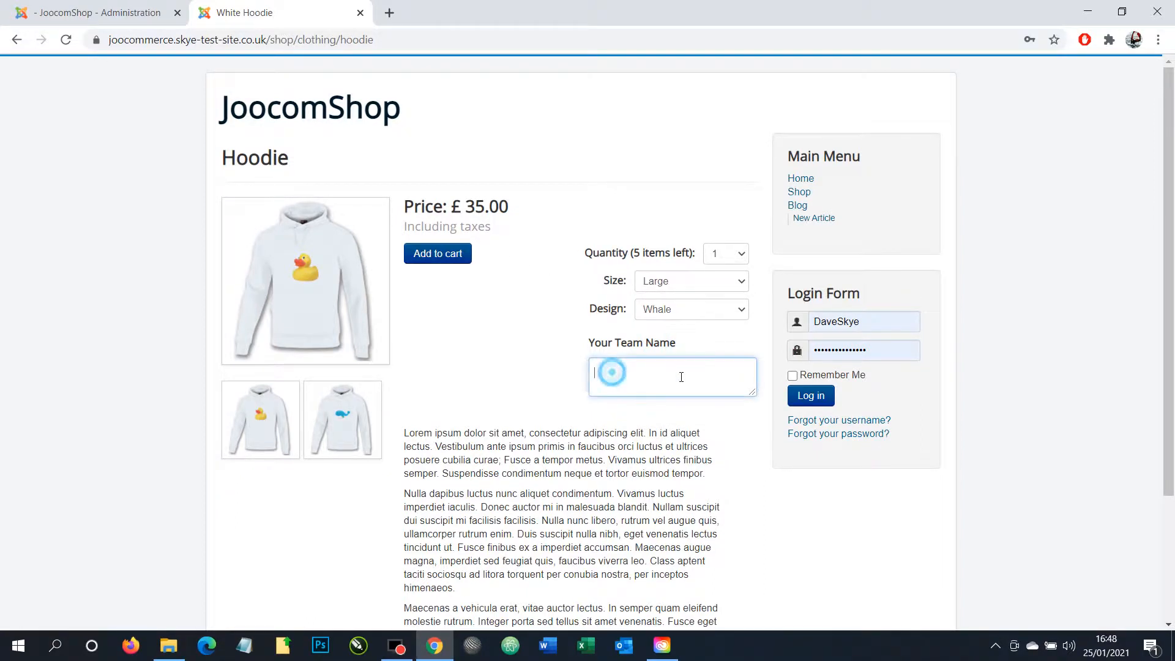